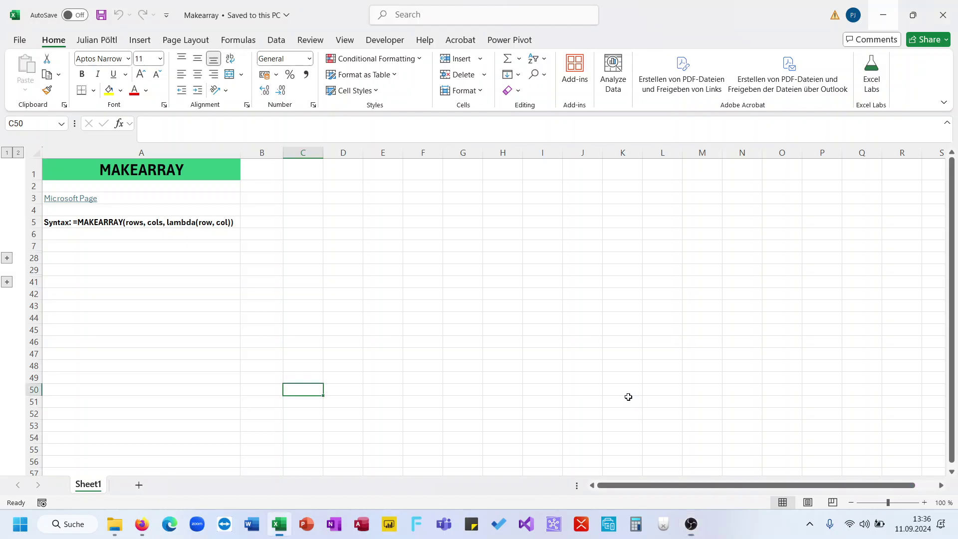
- Review the MAKEARRAY syntax line in A5
click(548, 376)
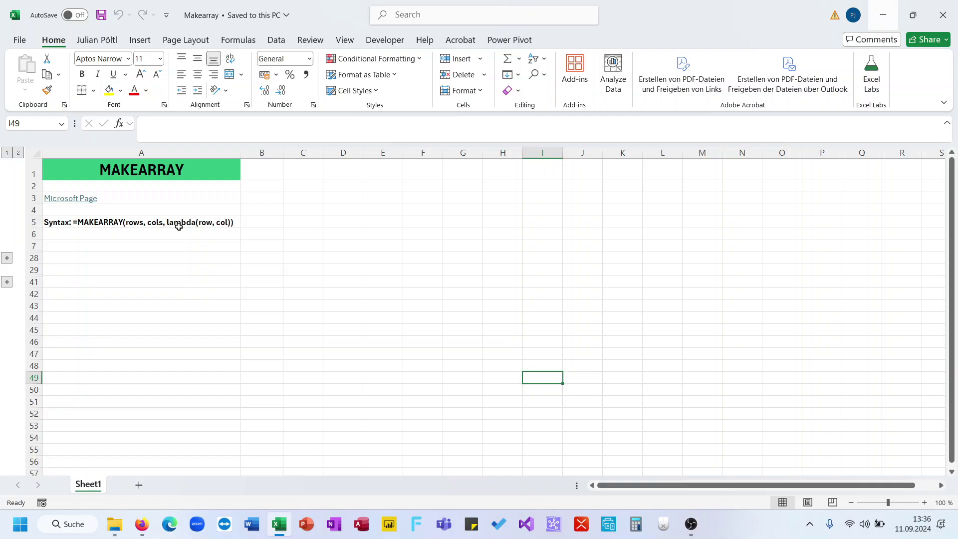
click(155, 226)
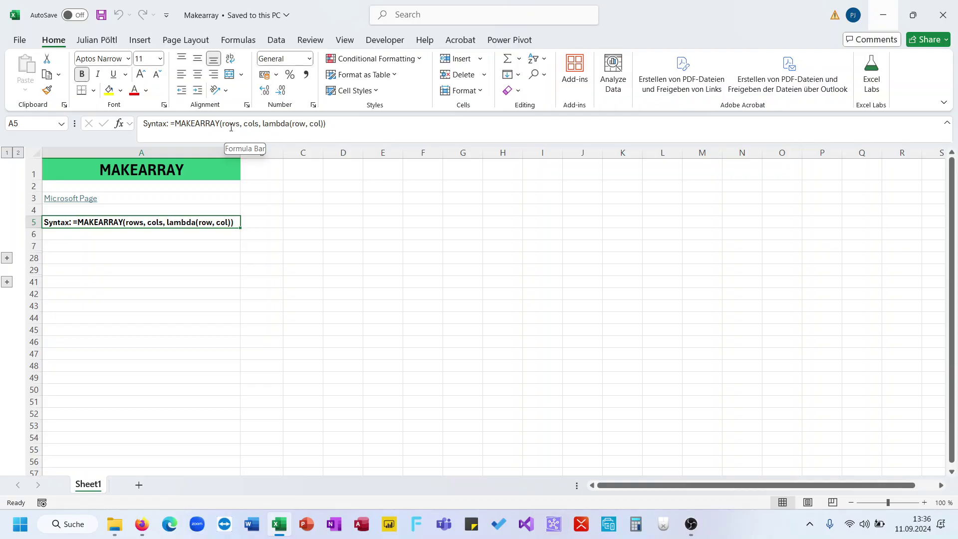
click(322, 125)
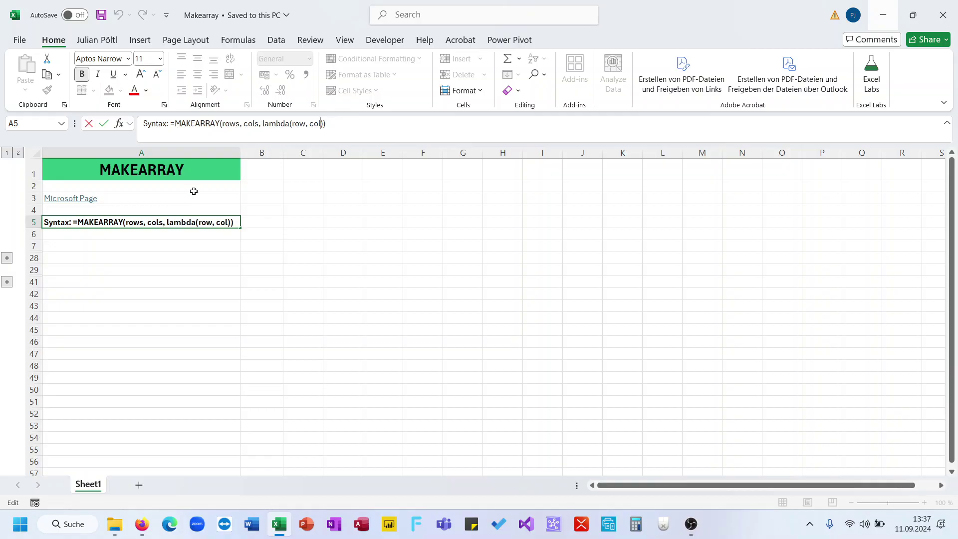
- Enter =MAKEARRAY(4;4;LAMBDA(R;C;R)) in A45 and inspect the rows of the spilled grid
click(195, 327)
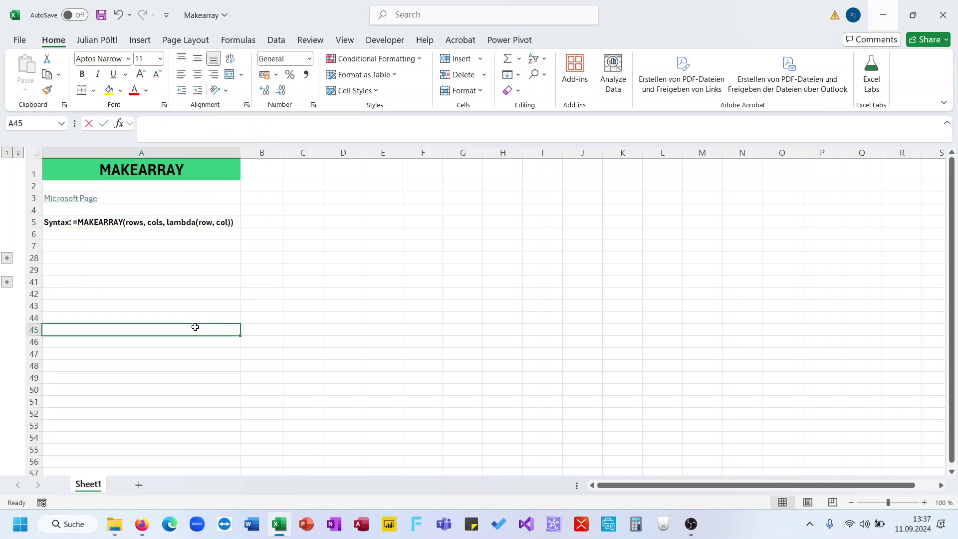
text(=MAKEARRAY()
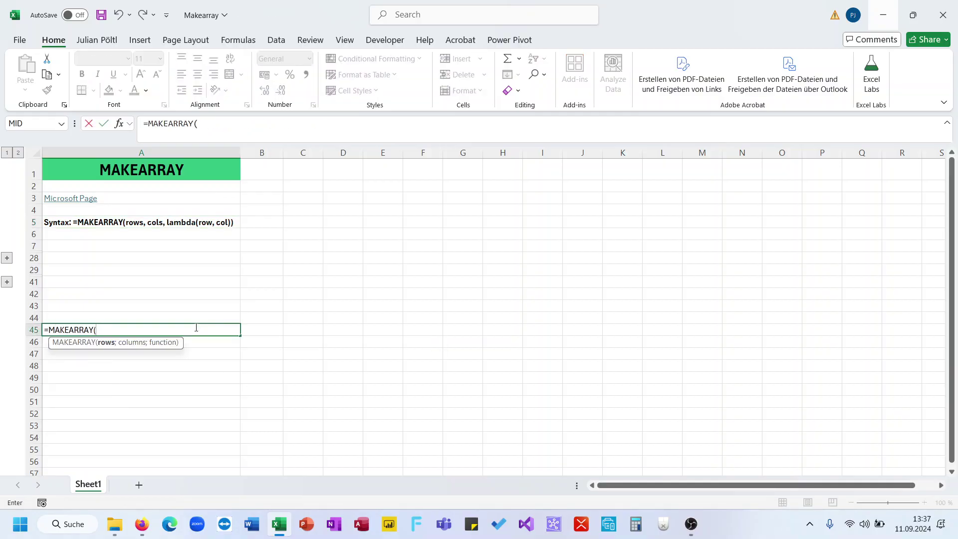
text(4;4;LA)
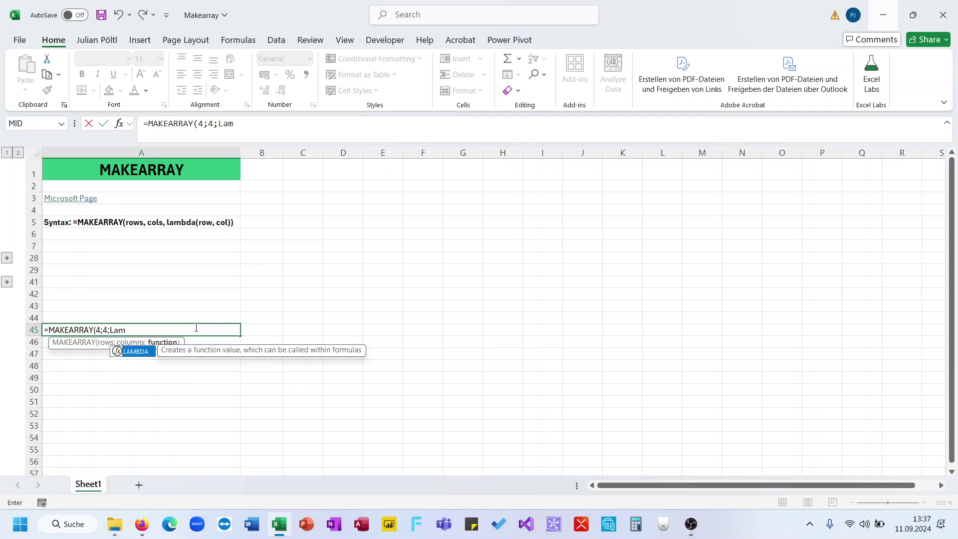
key(Tab)
text(A)
key(BackSpace)
text(R;C)
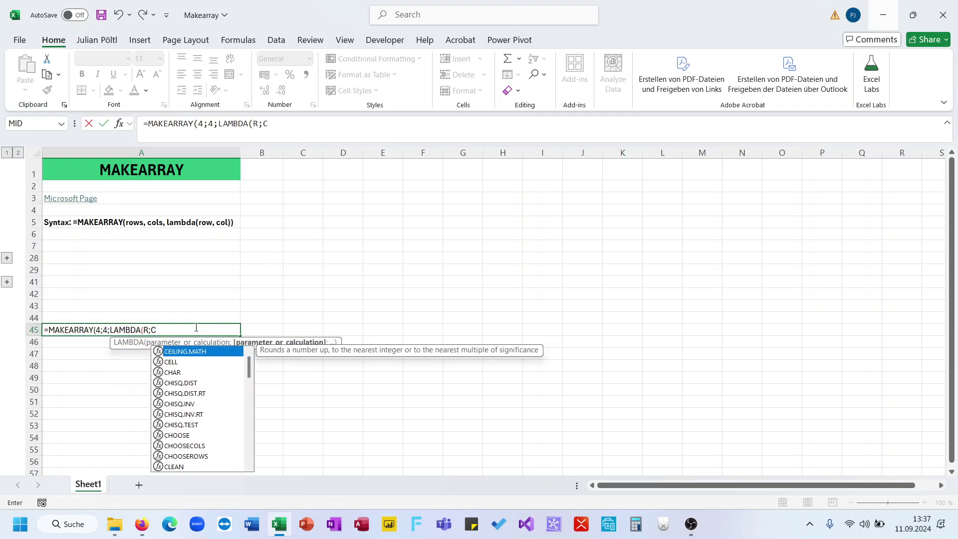
text(;R)
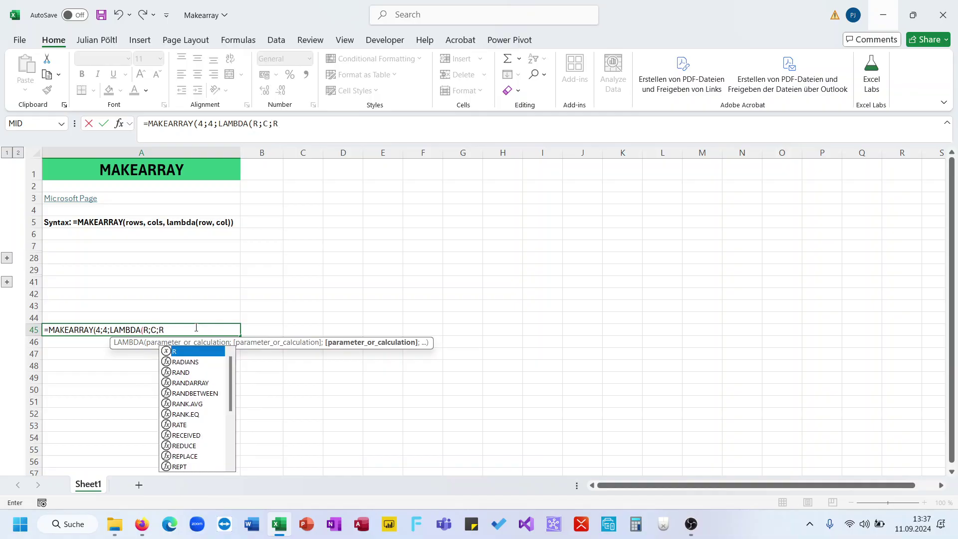
text()))
key(ctrl+Return)
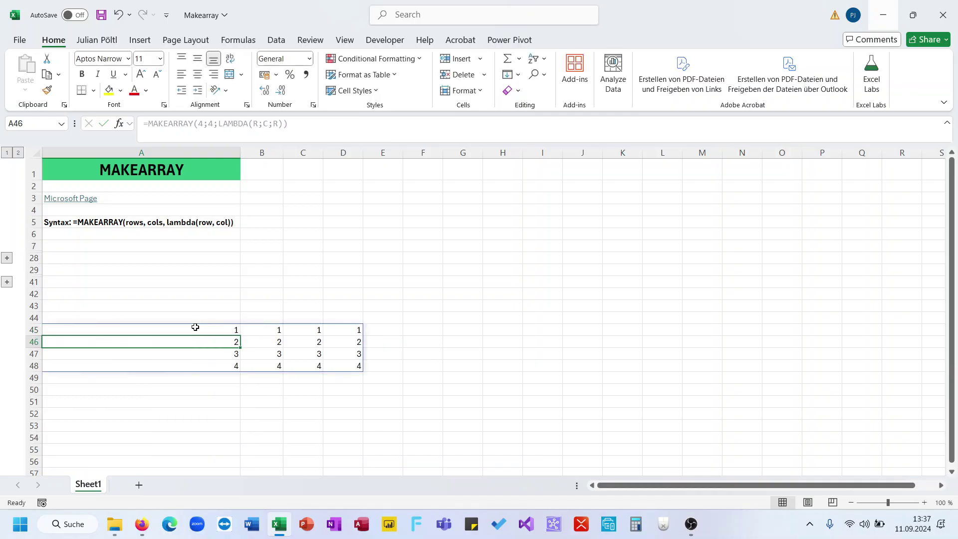
drag(351, 331, 234, 333)
drag(334, 343, 352, 369)
- Change the A45 formula's column count from 4 to 5 and check the new fifth column
click(233, 330)
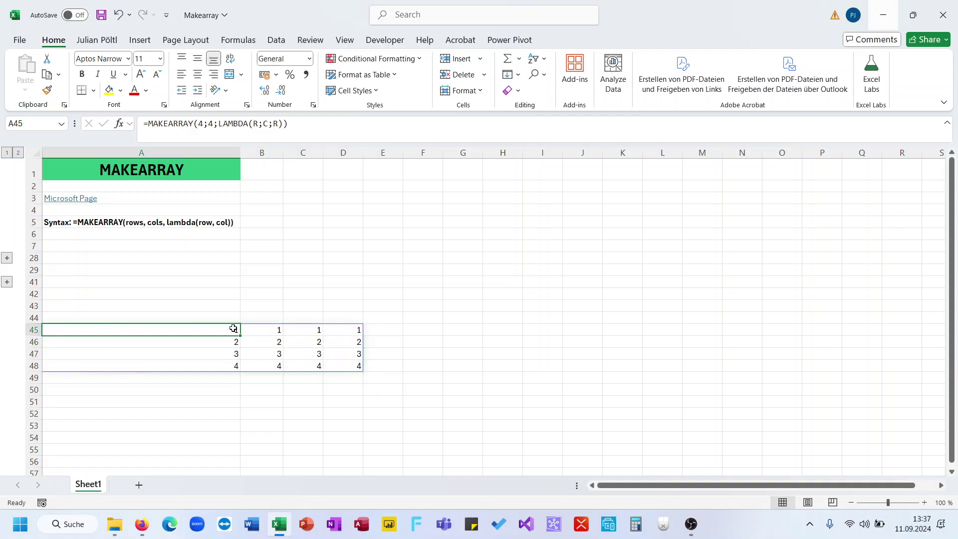
click(213, 125)
key(BackSpace)
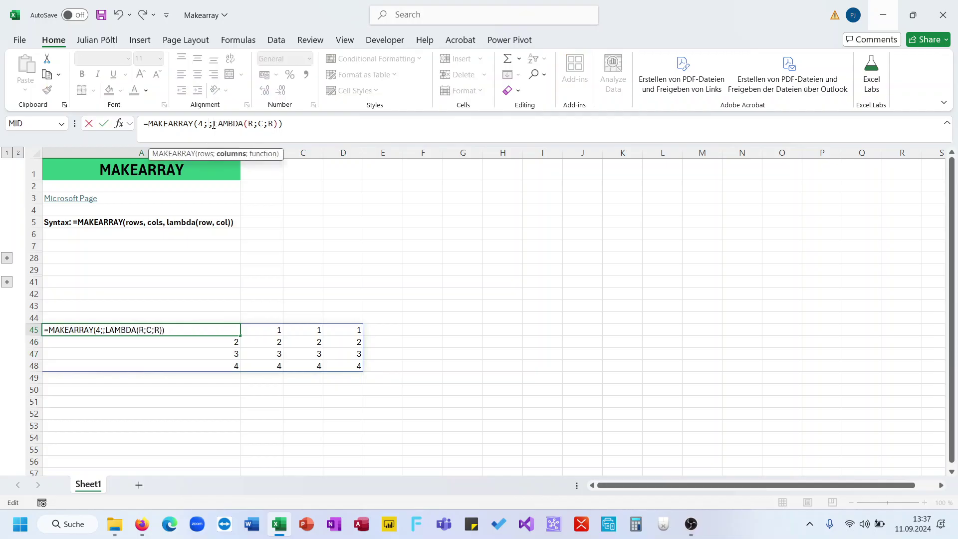
text(5)
key(ctrl+Return)
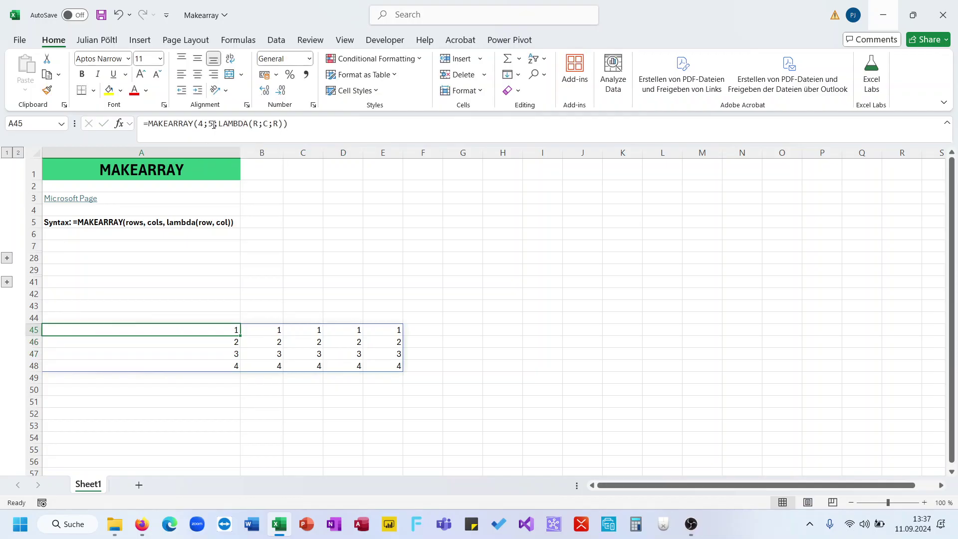
click(214, 124)
key(Escape)
drag(235, 327, 342, 355)
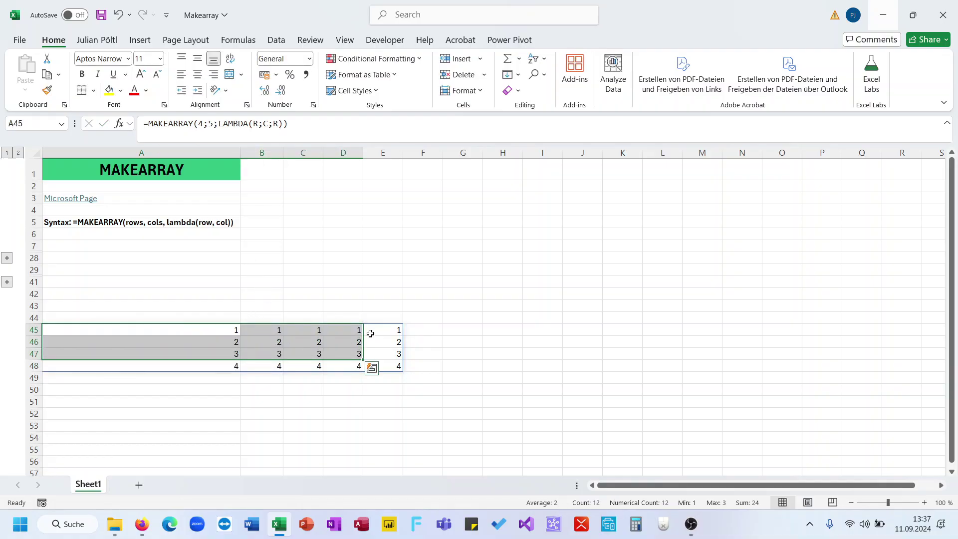
click(371, 330)
- Copy the formula into A50 and change its LAMBDA result from R to C
click(237, 333)
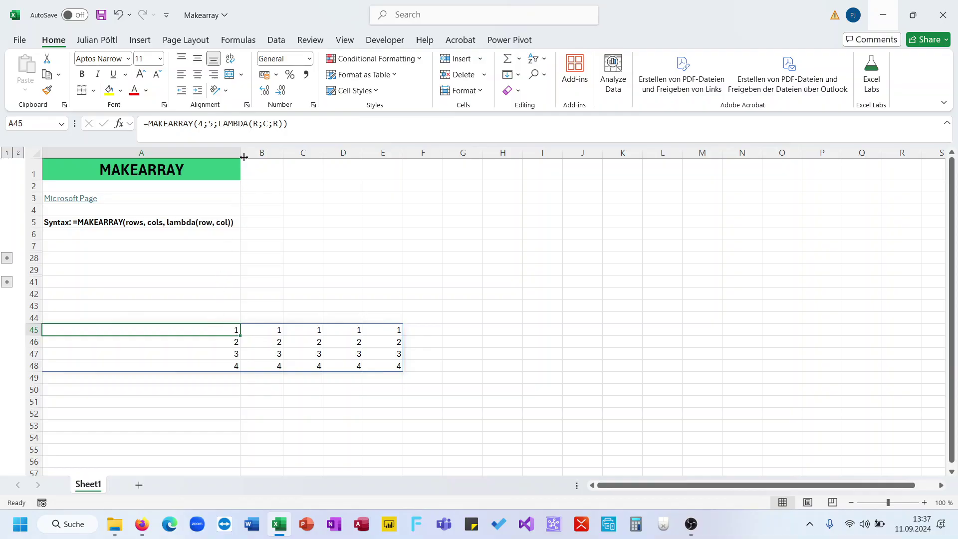
click(238, 130)
key(Escape)
key(Down)
key(Down)
key(Down)
key(Down)
key(Down)
click(238, 129)
text(=MAKEARRAY(4;5;LAMBDA(R;C;R)))
key(BackSpace)
key(BackSpace)
key(BackSpace)
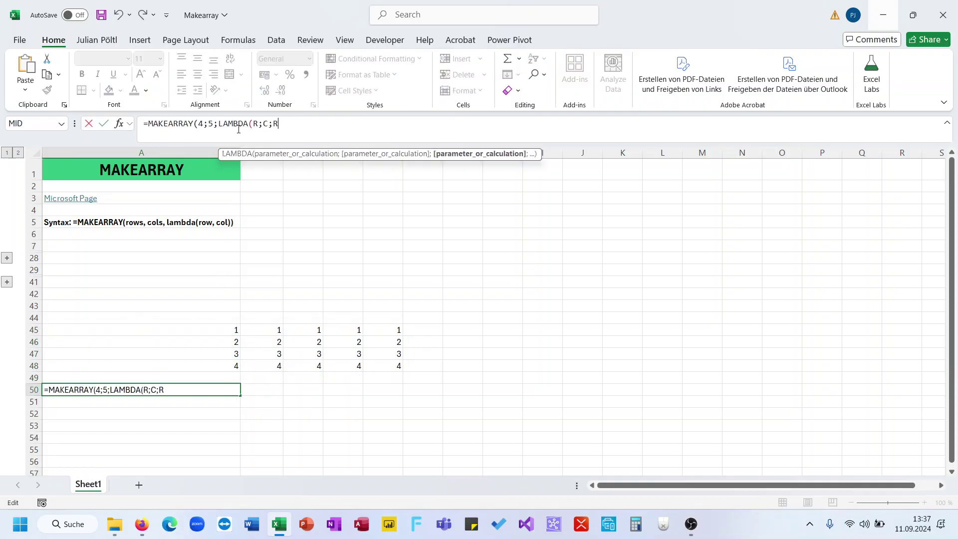
text(C)))
key(Return)
key(Up)
- Compare the formulas of the two grids in A45 and A50
click(234, 329)
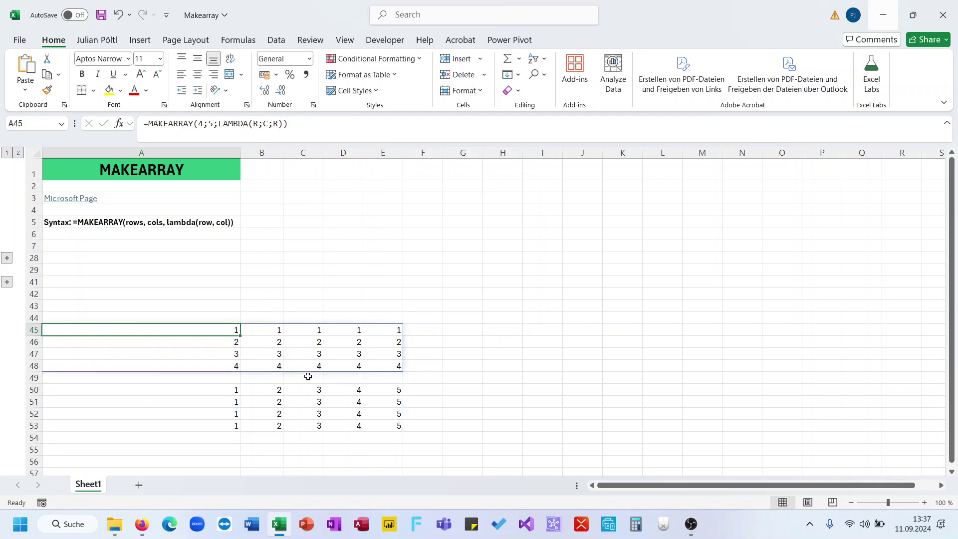
click(231, 394)
click(234, 319)
click(233, 329)
- Change the A45 LAMBDA result to R&","&C to show row,column pairs
click(297, 139)
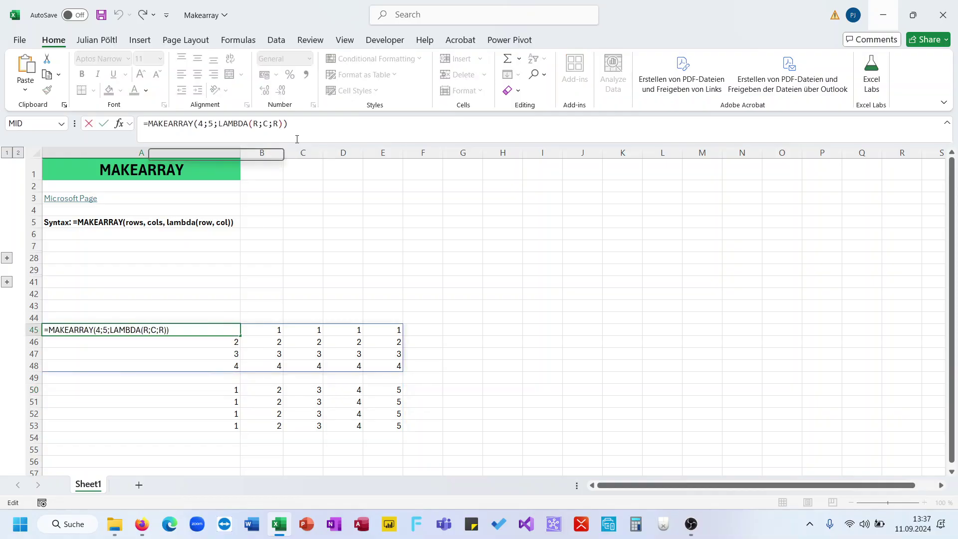
key(BackSpace)
key(BackSpace)
text(&","&)
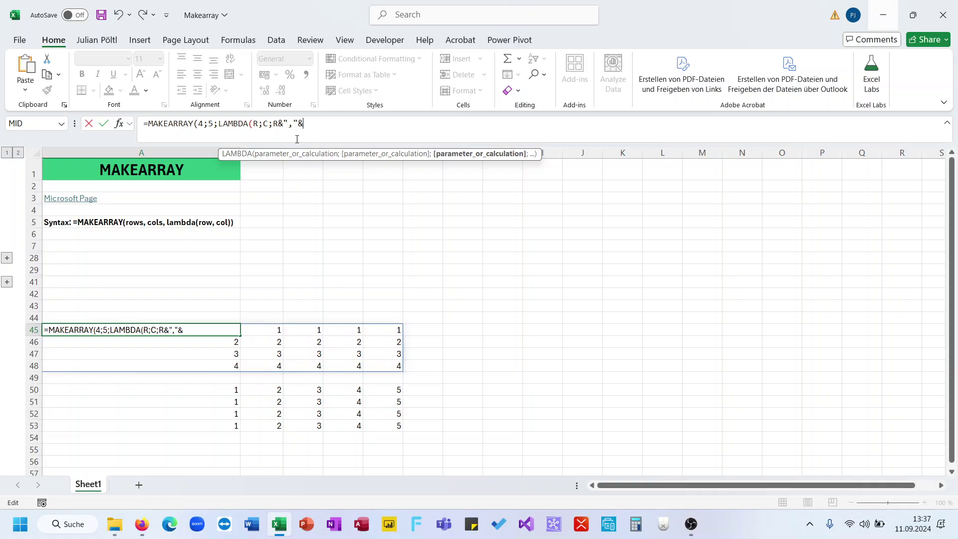
text(C))
key(Return)
key(Up)
- Delete the A50 grid formula, then clear the A45 formula
click(235, 391)
key(Delete)
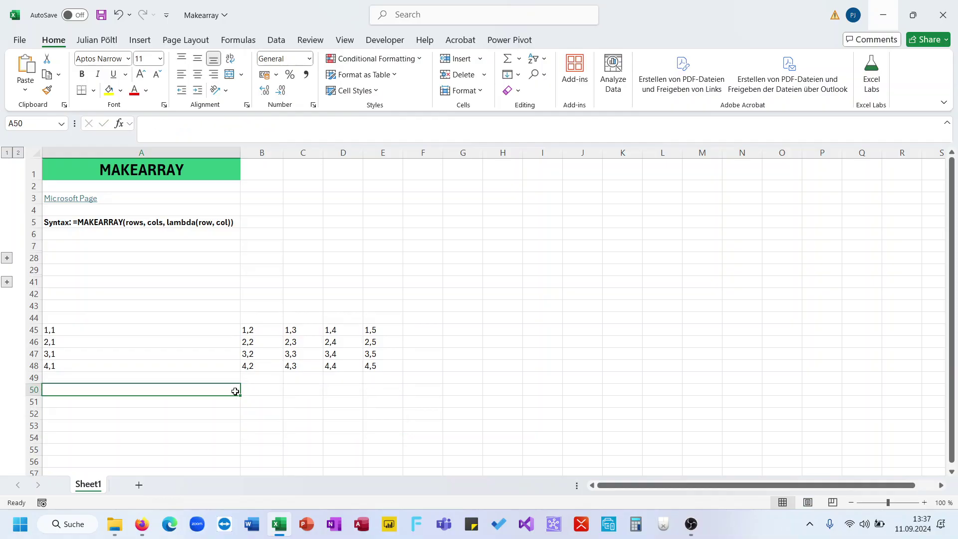
click(234, 335)
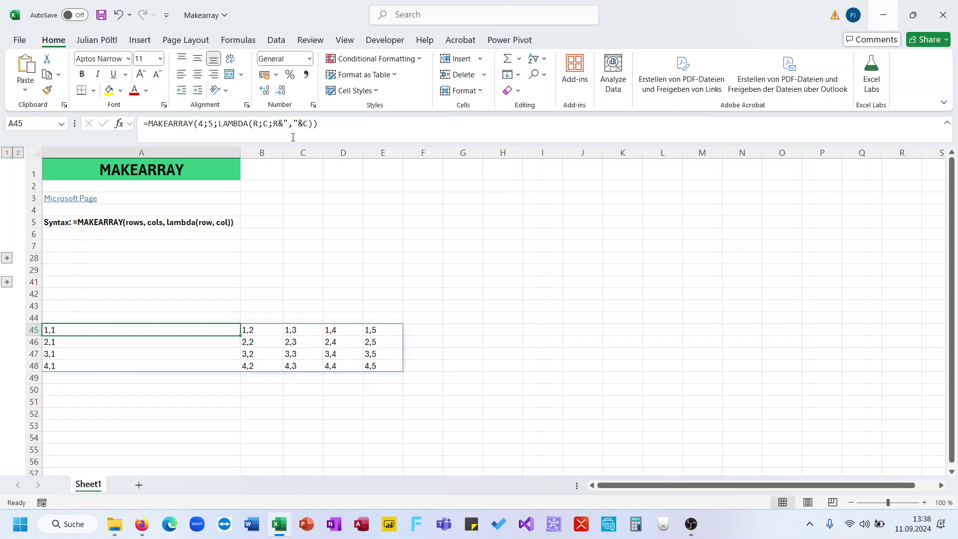
drag(309, 125, 273, 125)
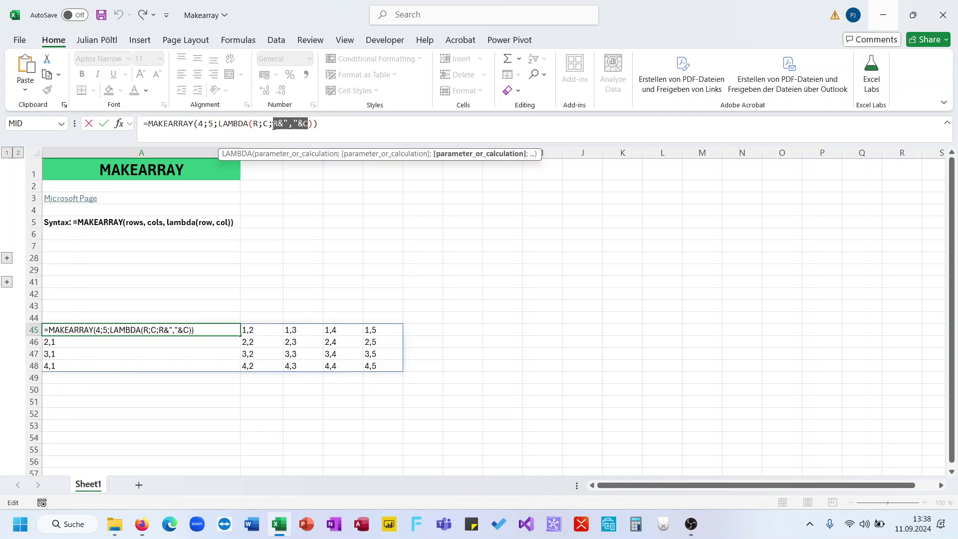
key(Delete)
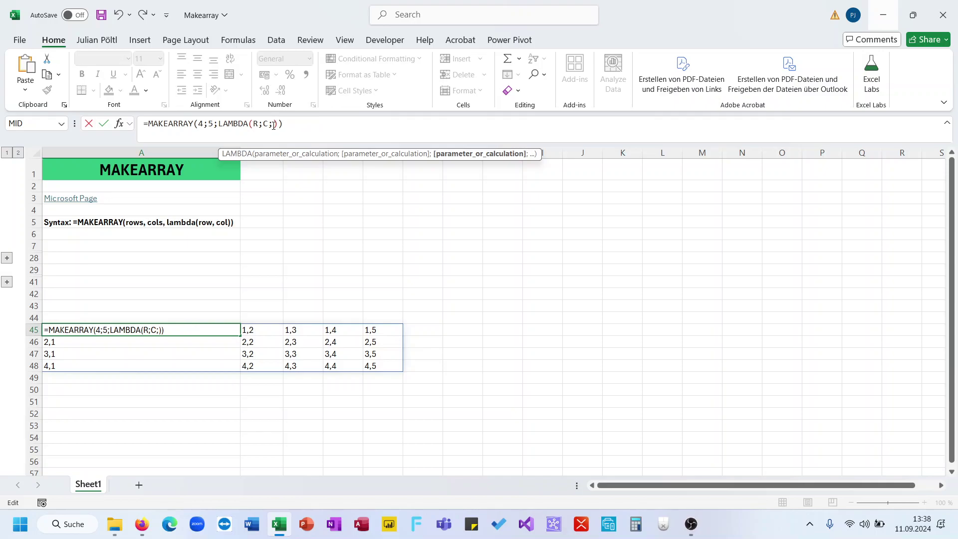
key(Escape)
key(Delete)
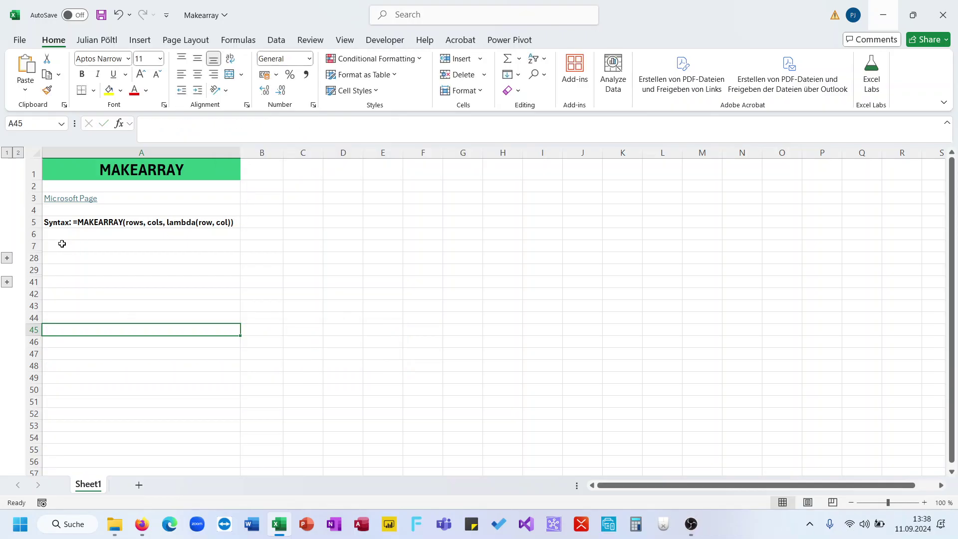
- Expand hidden rows 8–27 to reveal the Columns, Rows, Character and Instruction inputs and challenge screenshot
click(7, 258)
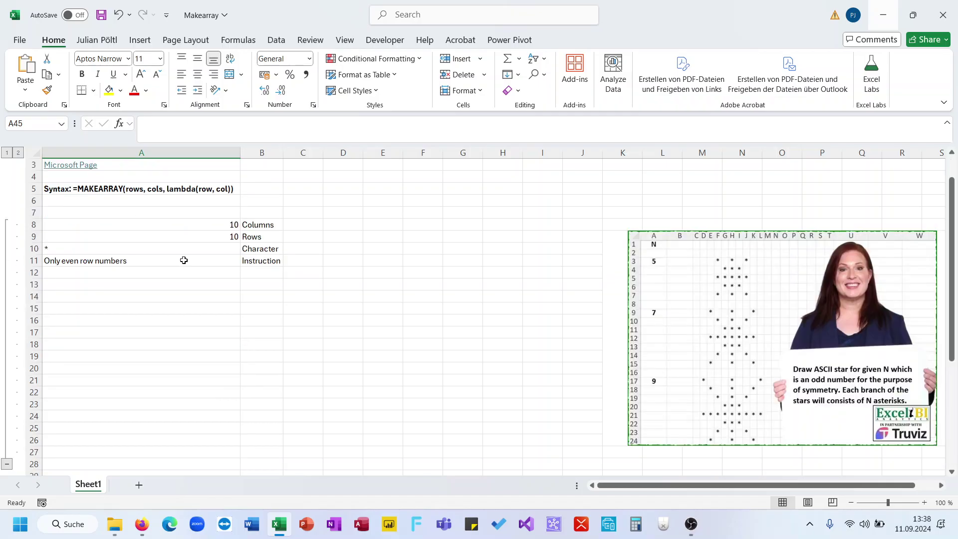
scroll(468, 288, right, 2)
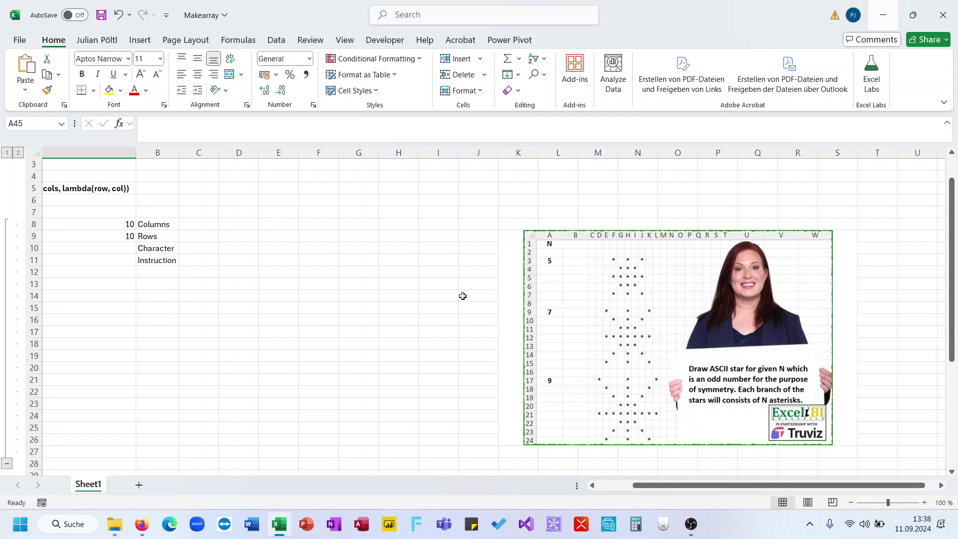
scroll(343, 310, left, 3)
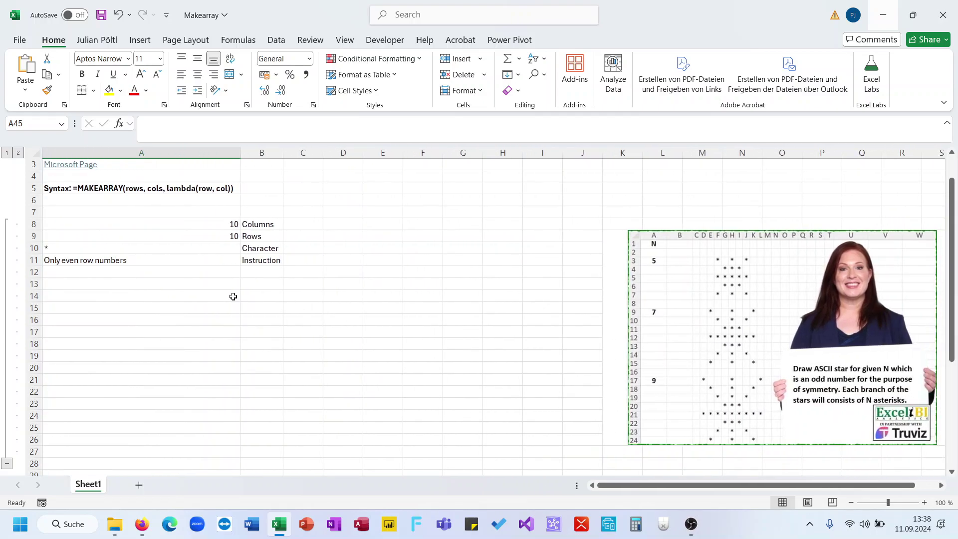
- Start =MAKEARRAY in A12 using A9 as the row count and A8 as the column count
click(220, 275)
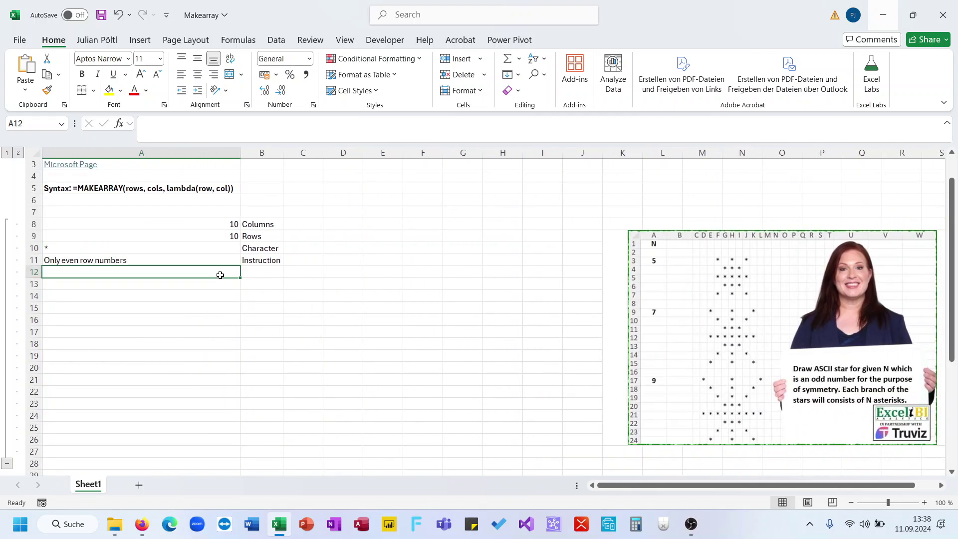
text(=ma)
key(Tab)
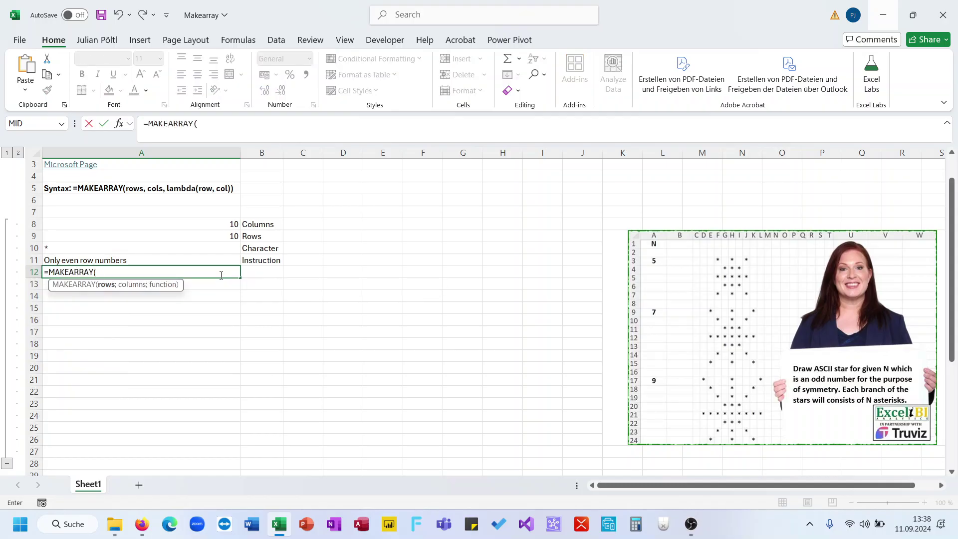
click(232, 234)
text(;)
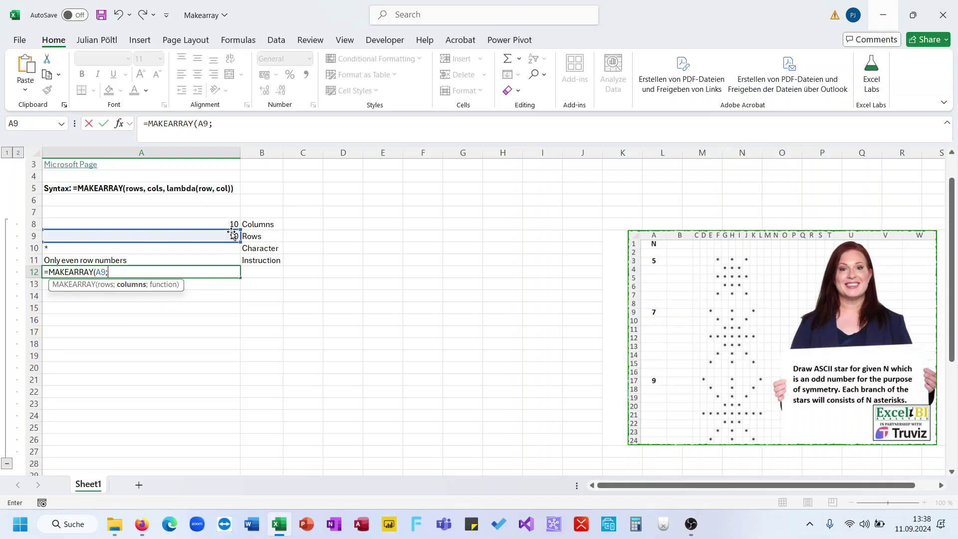
click(232, 223)
text(;)
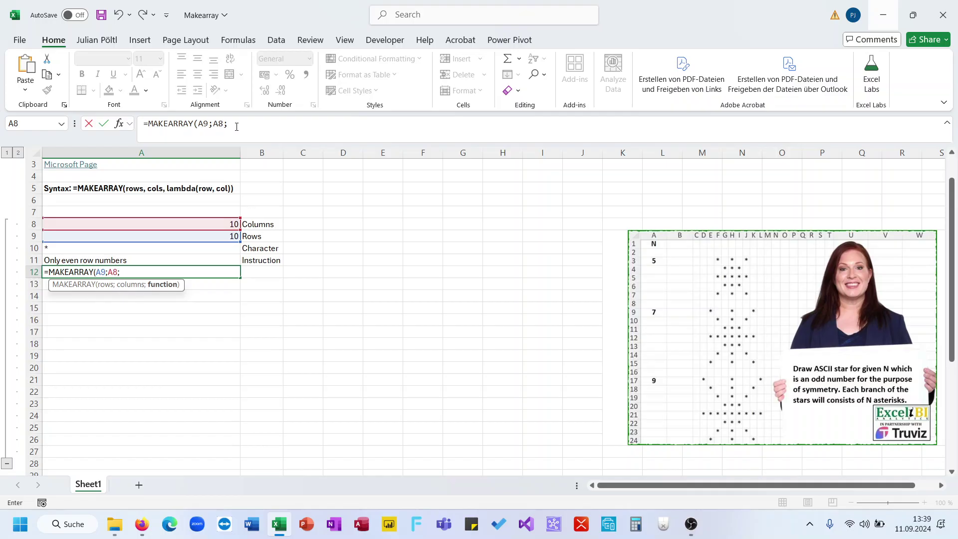
- Add LAMBDA(R;C;IF(ISEVEN(R);A10;"")) so the character appears only on even rows
text(la)
key(Tab)
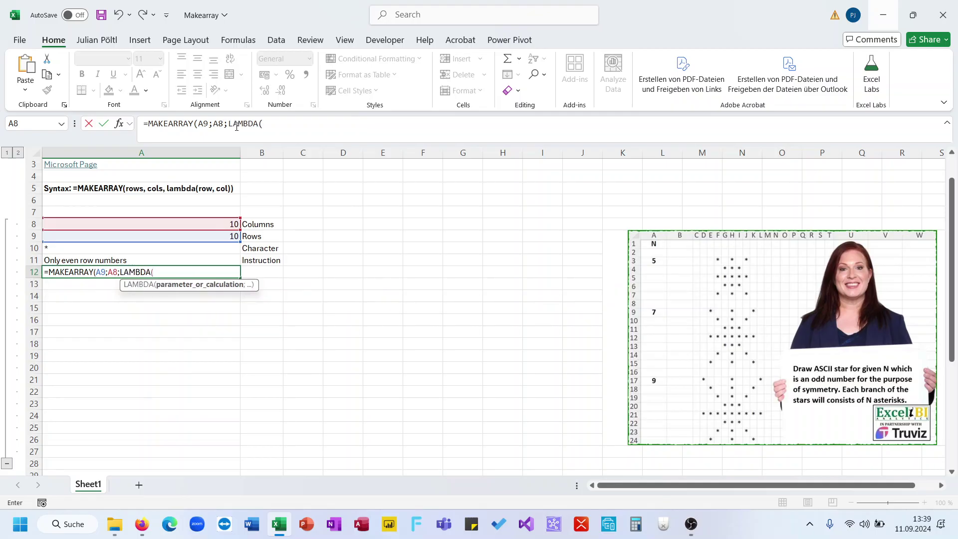
text(R;C;)
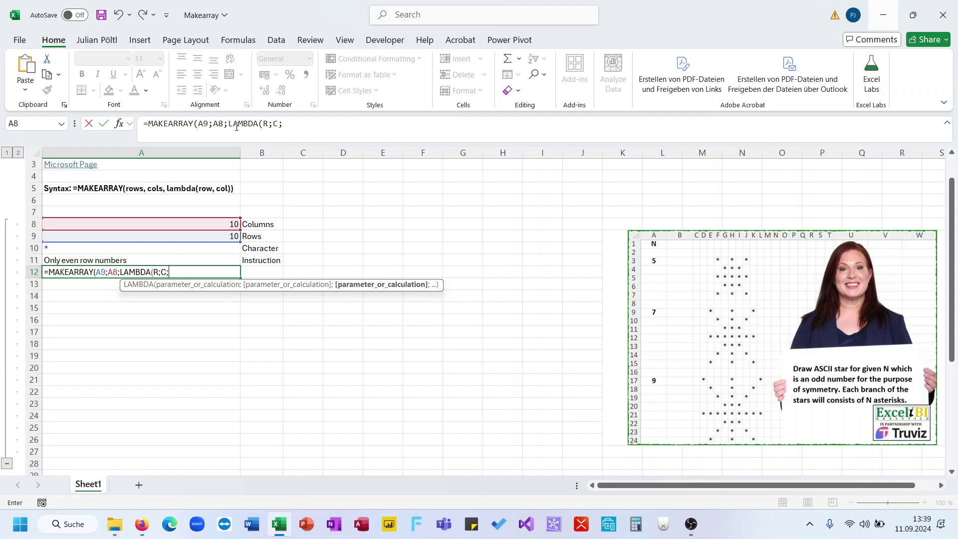
text(If()
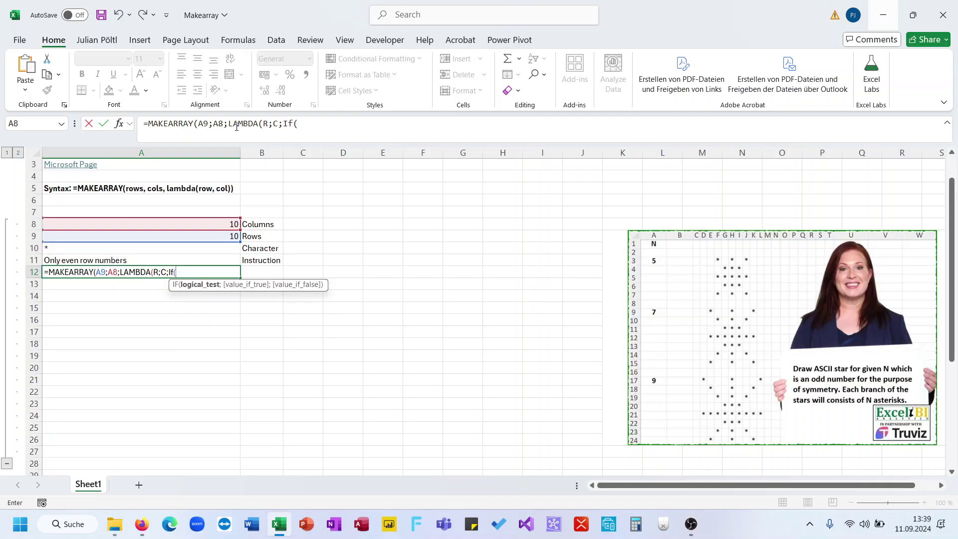
text(is)
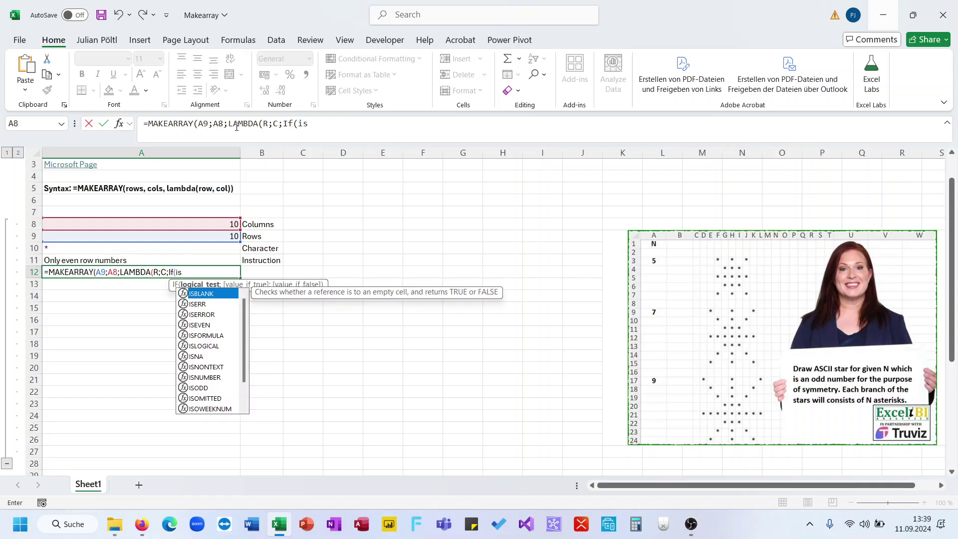
text(ev)
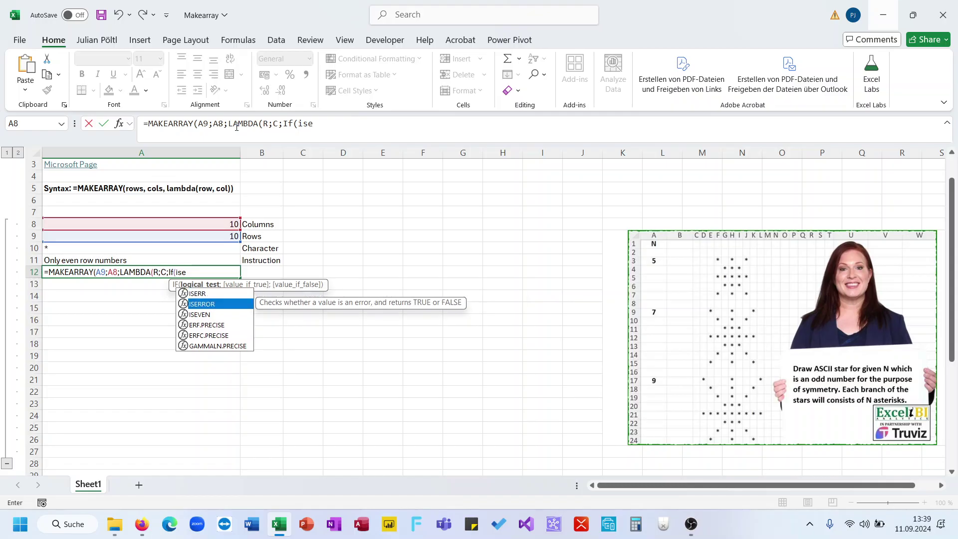
key(Tab)
text(R);")
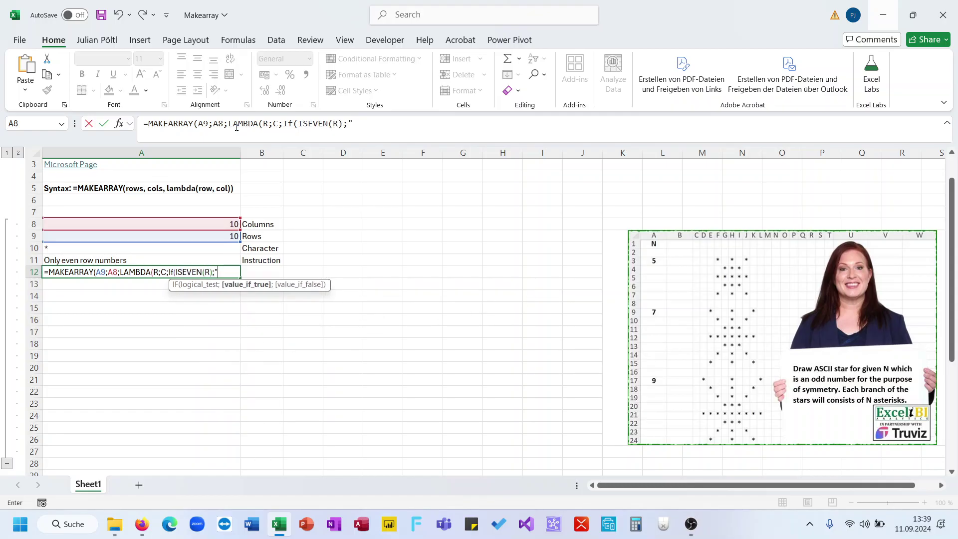
key(BackSpace)
click(161, 250)
text(;""))
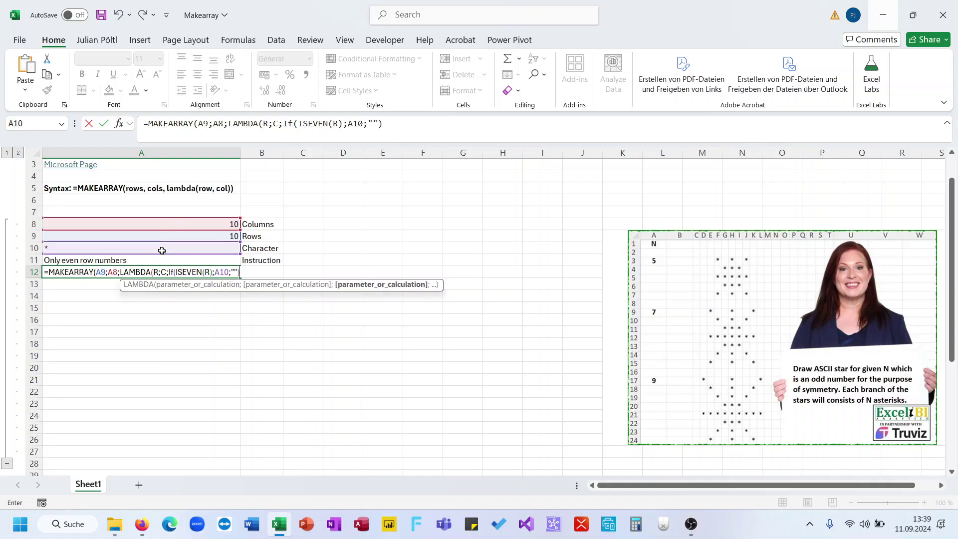
text()))
- Enter the A12 MAKEARRAY formula and select its whole spilled grid
key(Return)
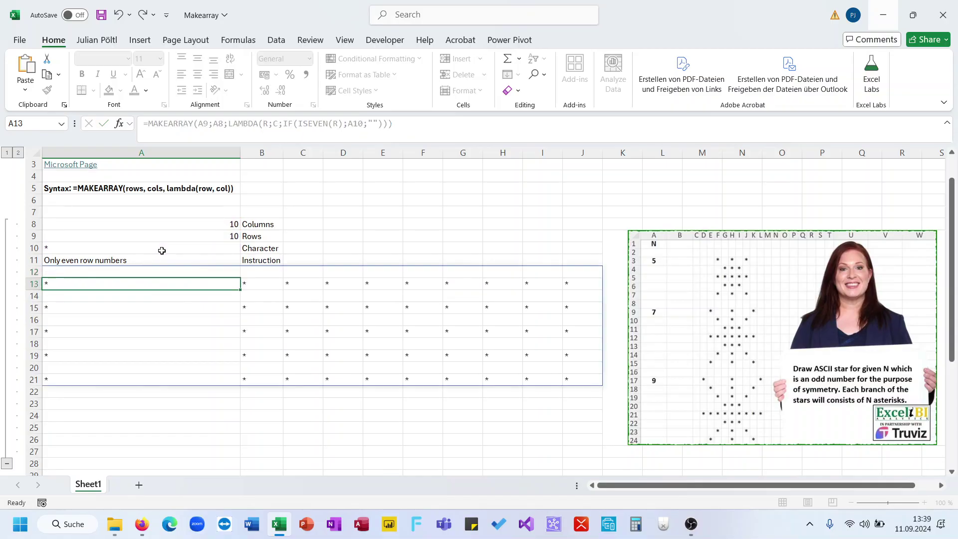
click(227, 272)
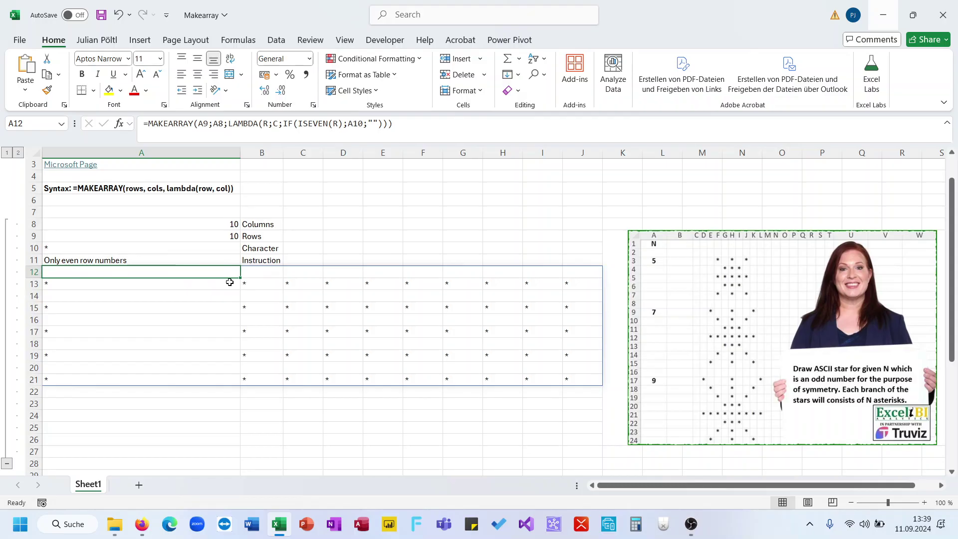
click(228, 283)
click(220, 269)
key(ctrl+shift+End)
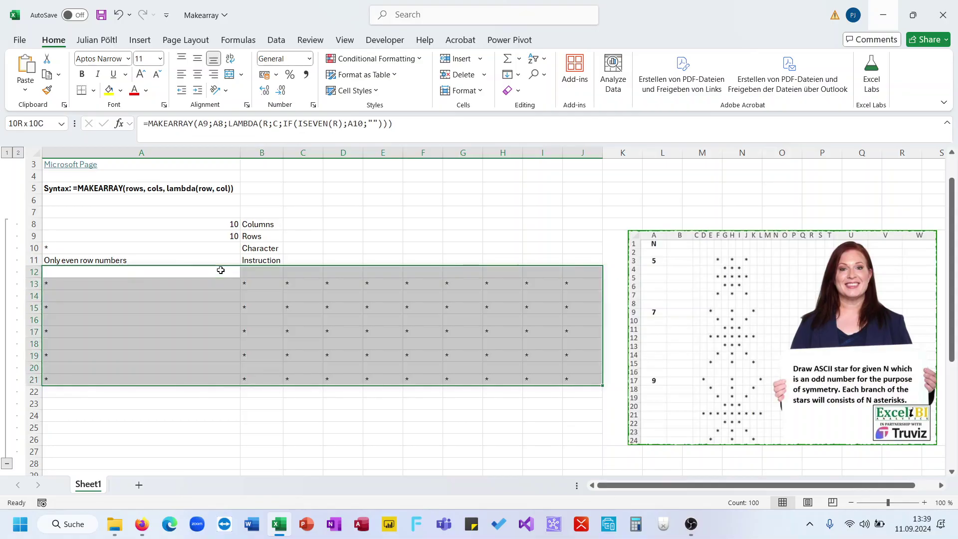
- Set the Rows value in A9 to 15 and check the grid grows to 15 rows
click(230, 225)
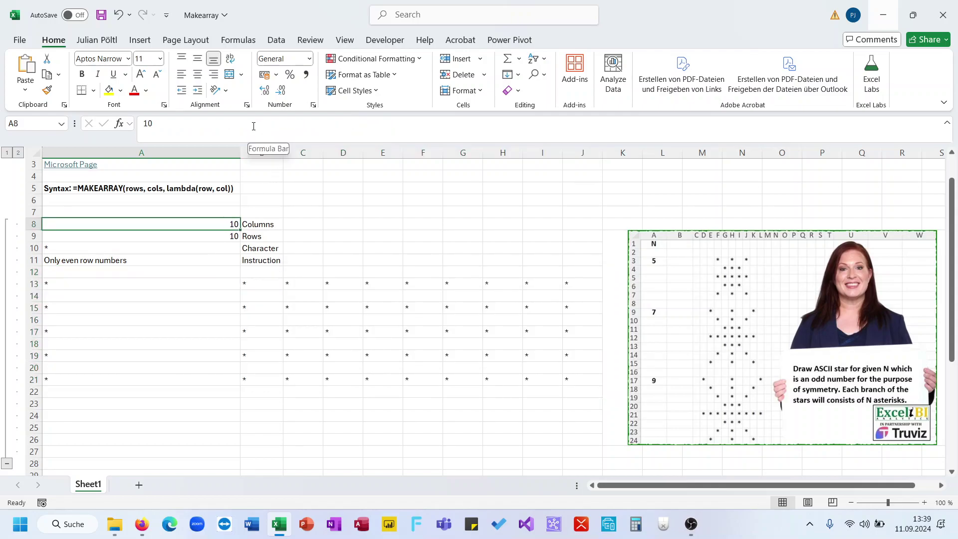
key(Down)
text(15)
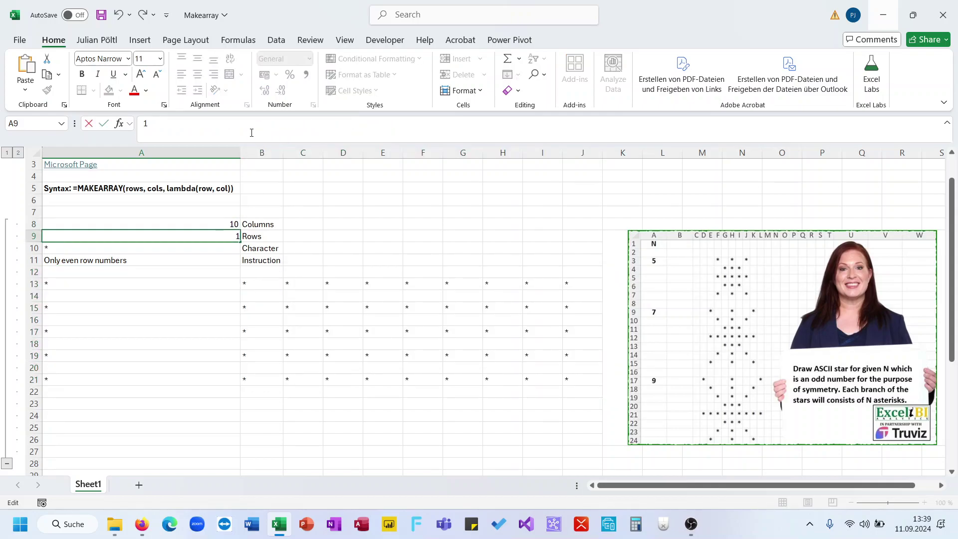
key(Return)
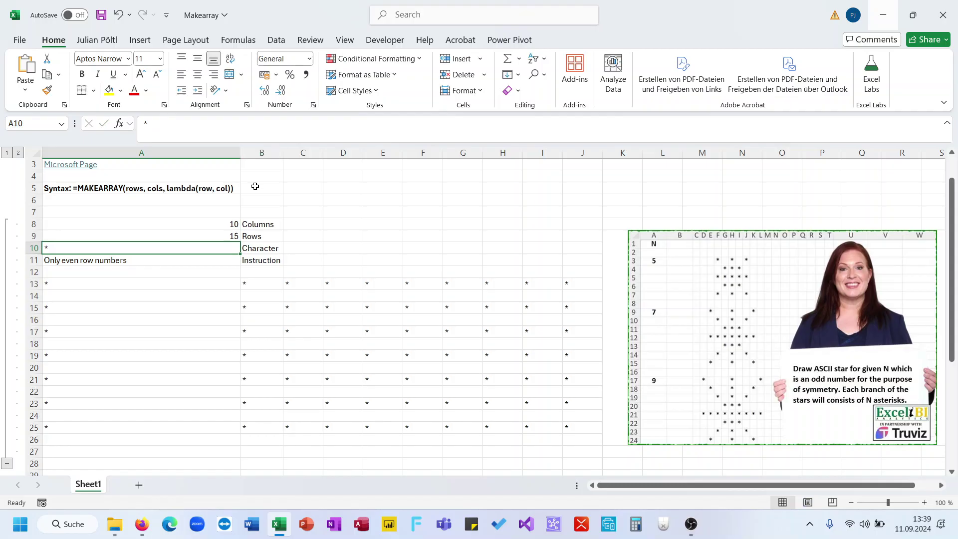
click(231, 284)
key(Up)
key(ctrl+shift+Down)
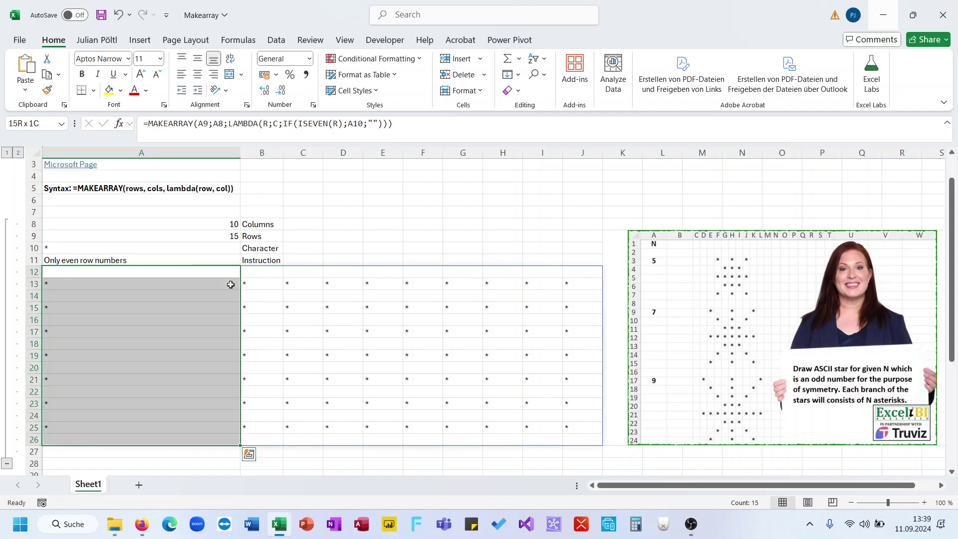
key(ctrl+shift+Right)
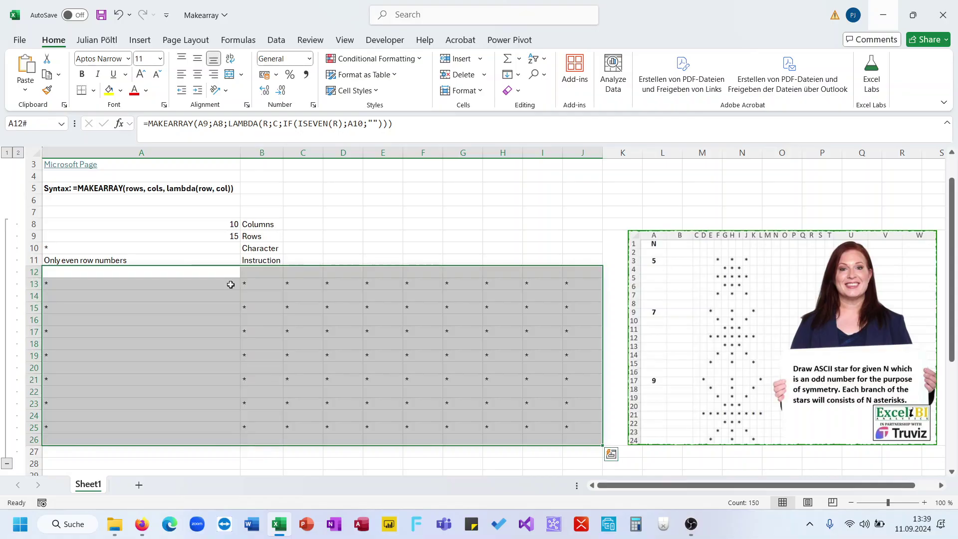
click(230, 284)
click(225, 427)
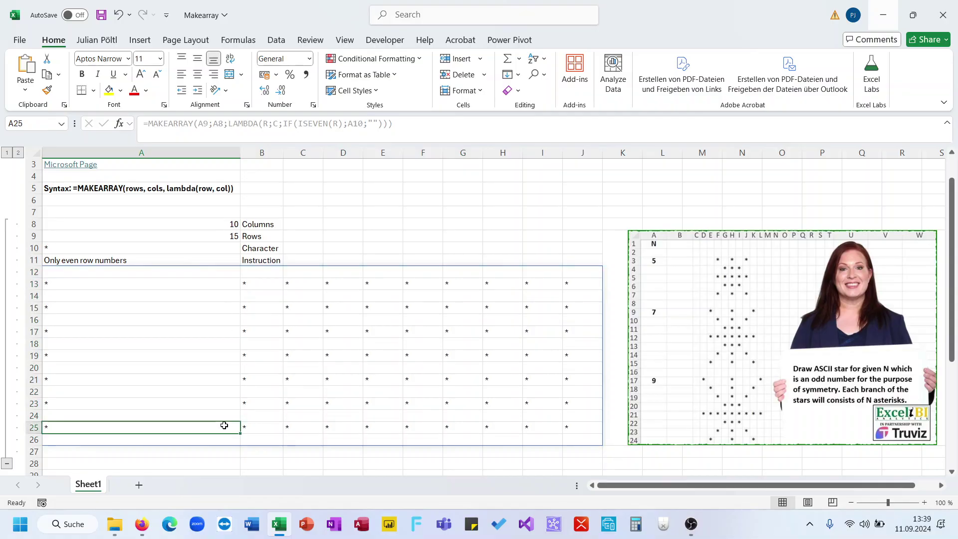
- Change the character in A10 from * to C
click(216, 248)
text(C)
key(Return)
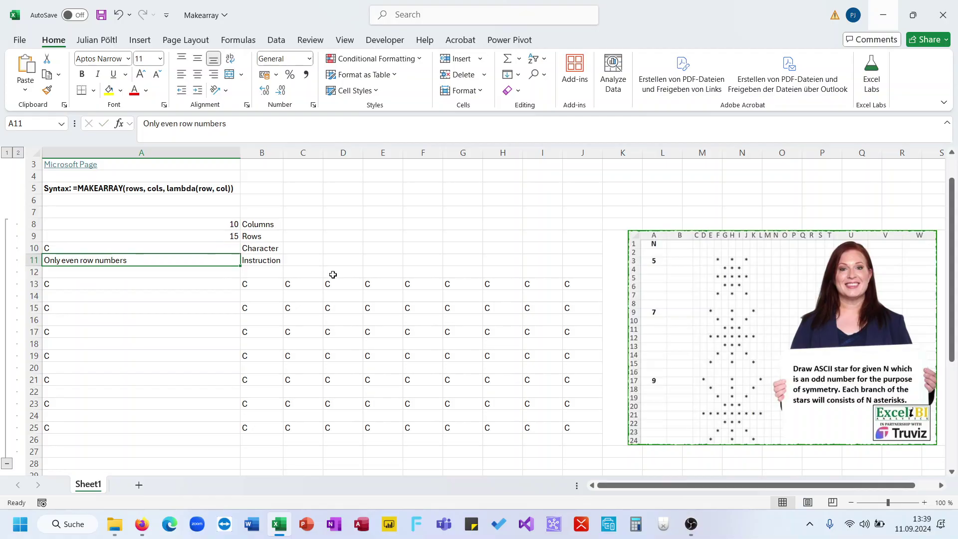
- Expand the grouped rows to show the company score table in rows 30–40
click(238, 283)
scroll(235, 282, down, 5)
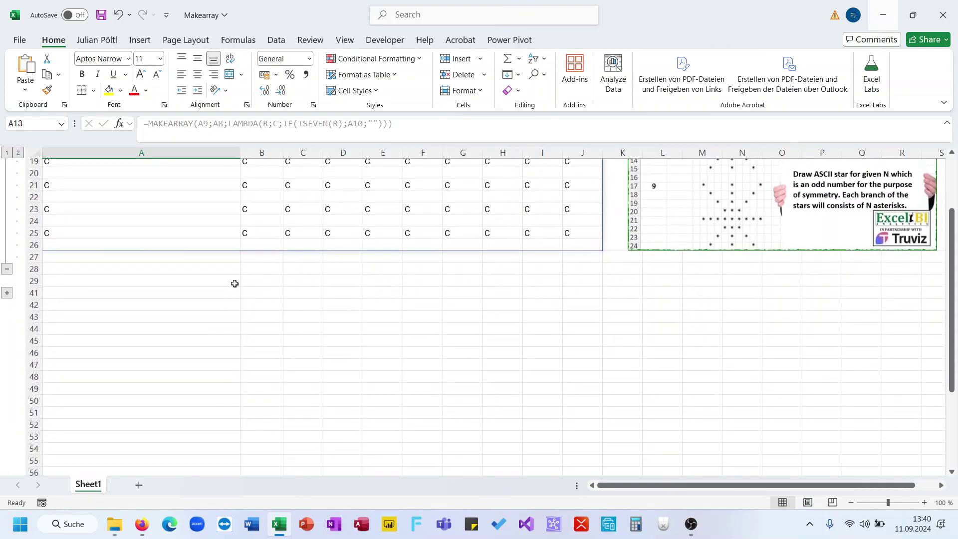
scroll(244, 251, up, 5)
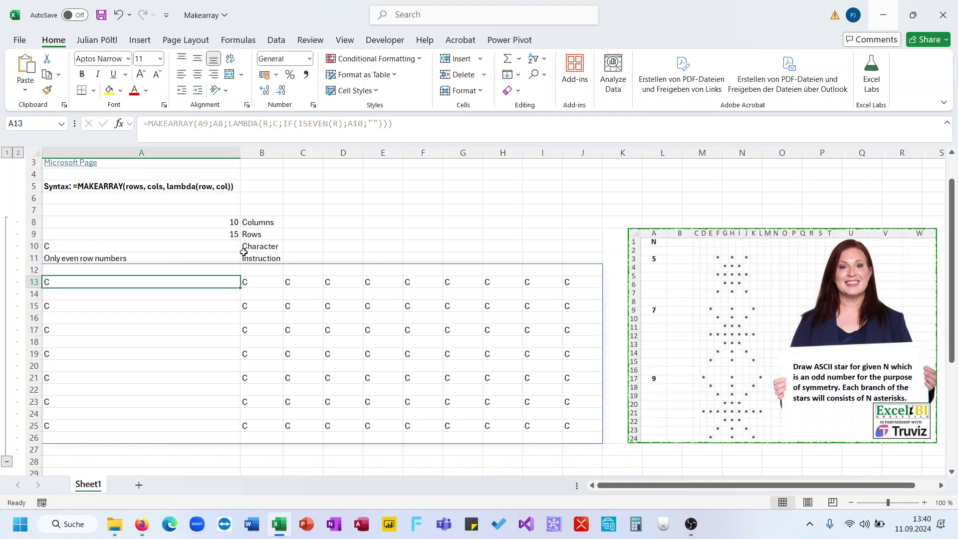
scroll(244, 251, down, 1)
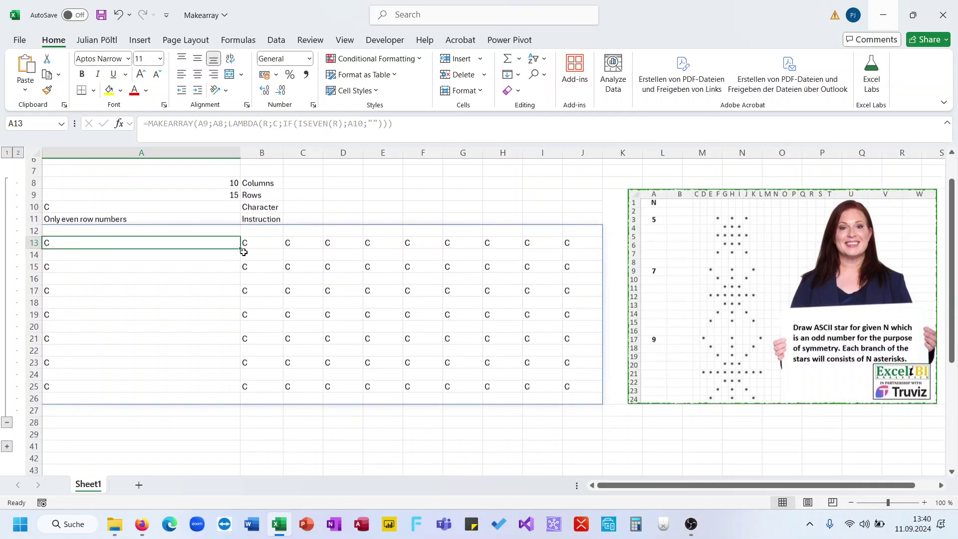
click(7, 446)
scroll(213, 374, down, 6)
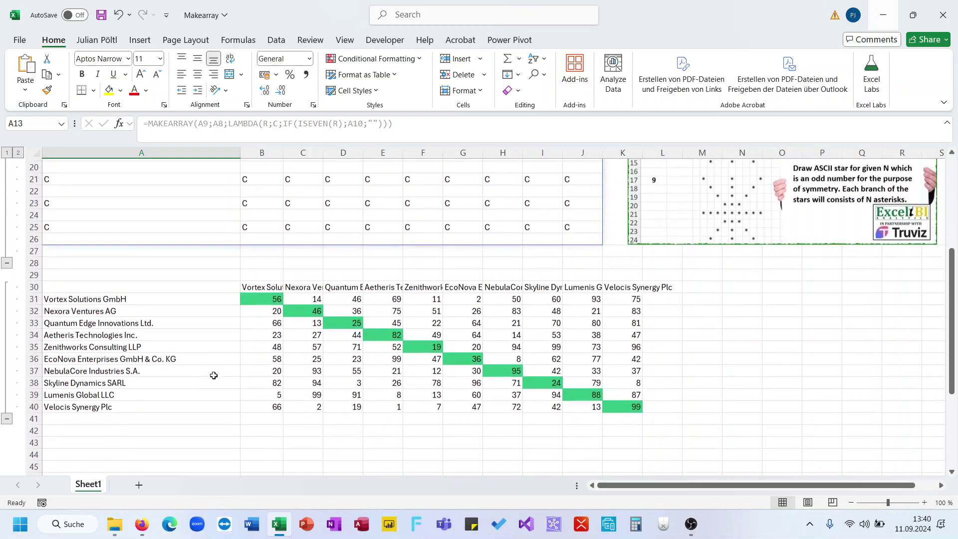
click(206, 380)
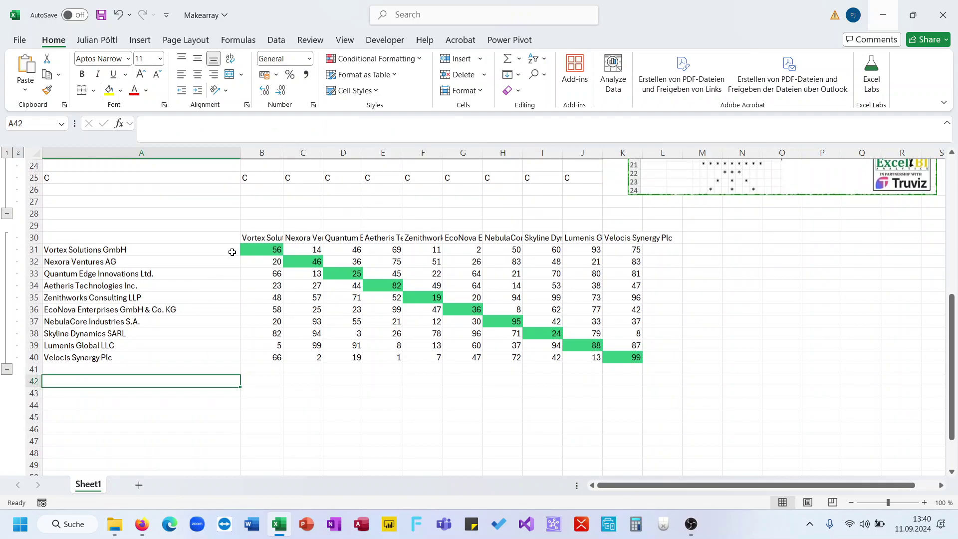
- Highlight the company names A31:A40, the row-30 headings and the 10×10 score grid
drag(229, 249, 212, 355)
click(261, 238)
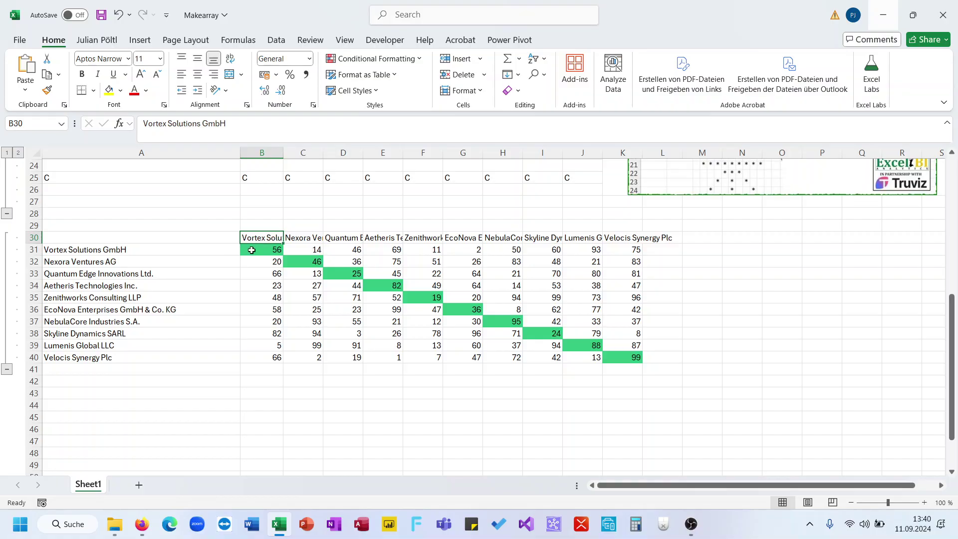
click(252, 250)
drag(272, 251, 608, 357)
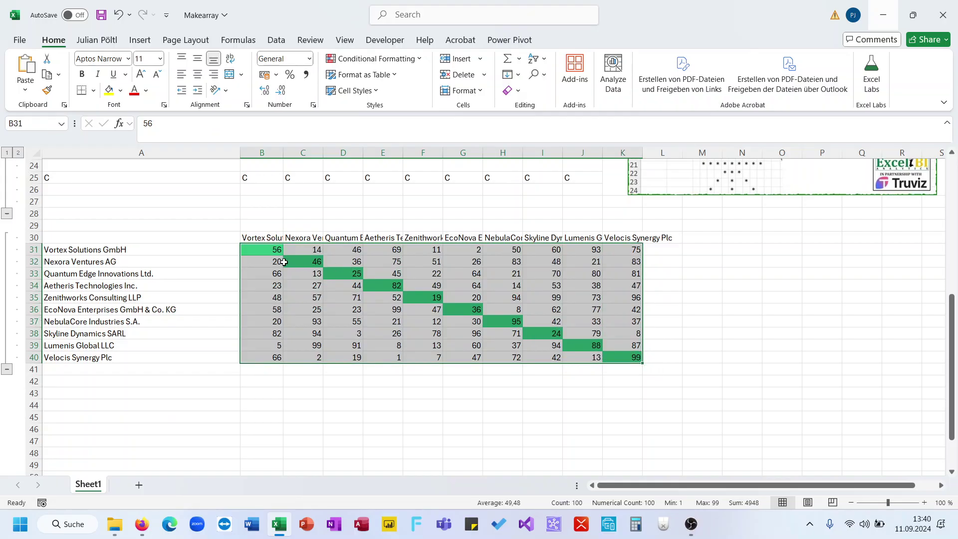
click(276, 250)
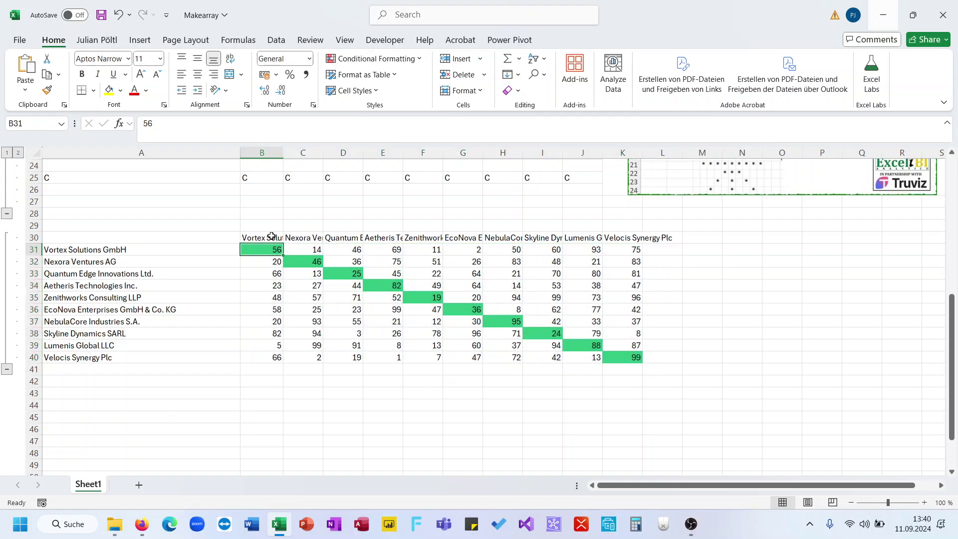
click(264, 238)
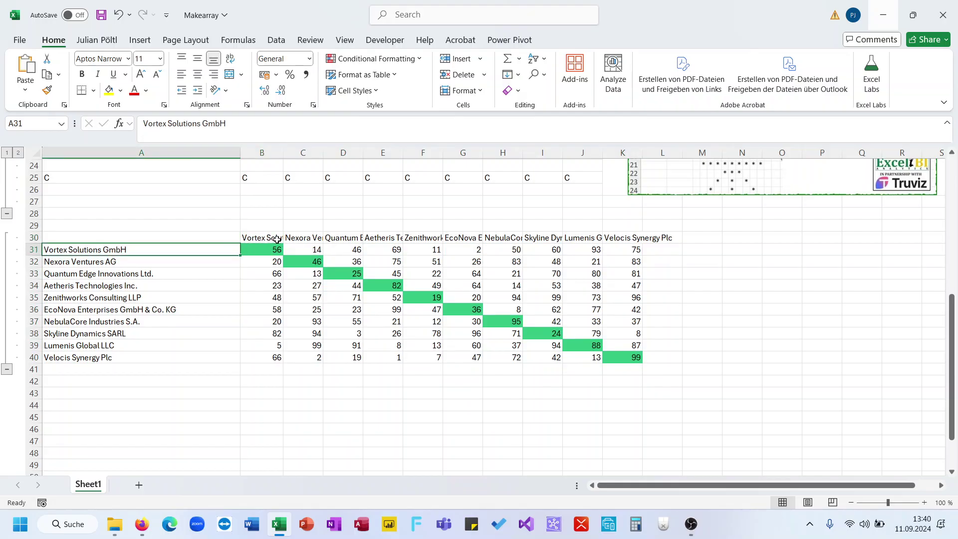
click(297, 238)
click(226, 266)
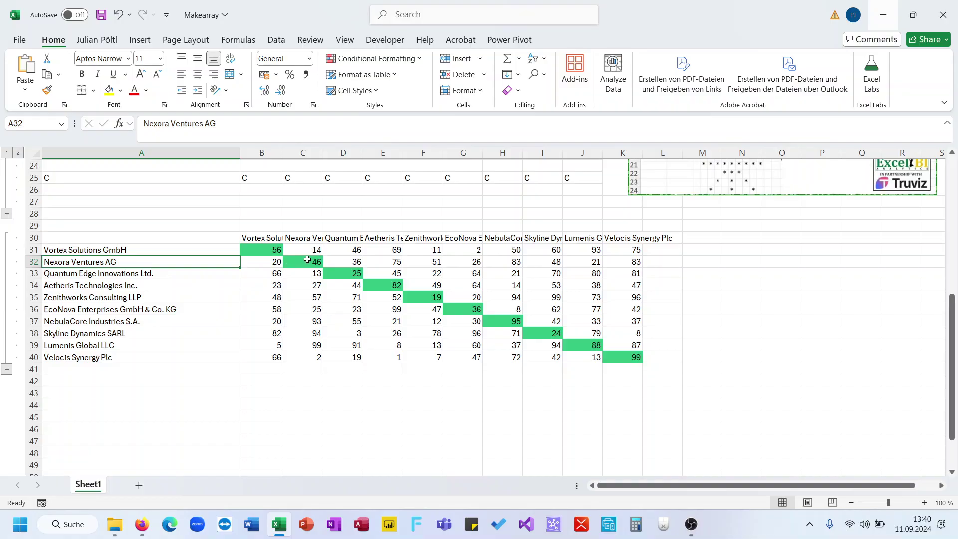
- Trace the diagonal scores B31, C32, D33 and E34 against the names and headings
click(275, 248)
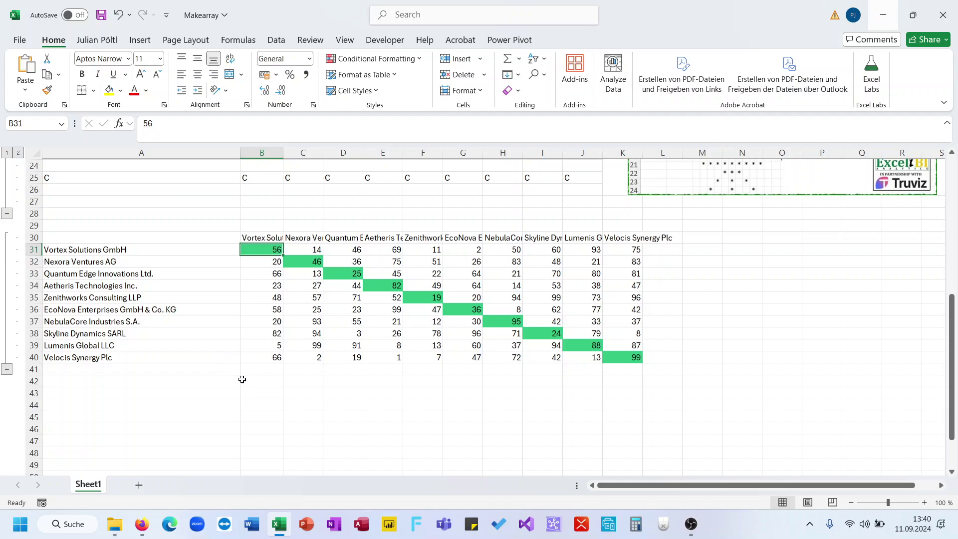
drag(219, 250, 223, 360)
drag(262, 238, 619, 236)
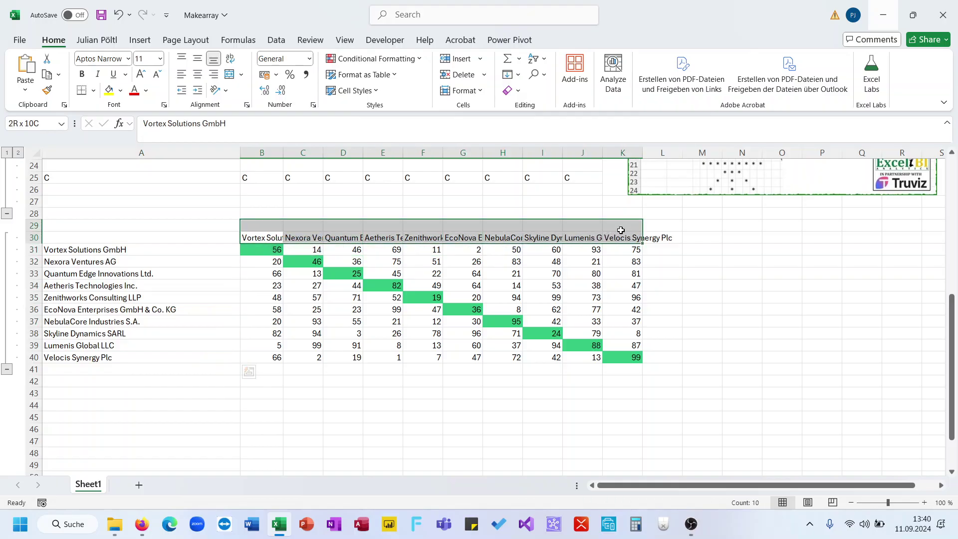
click(274, 254)
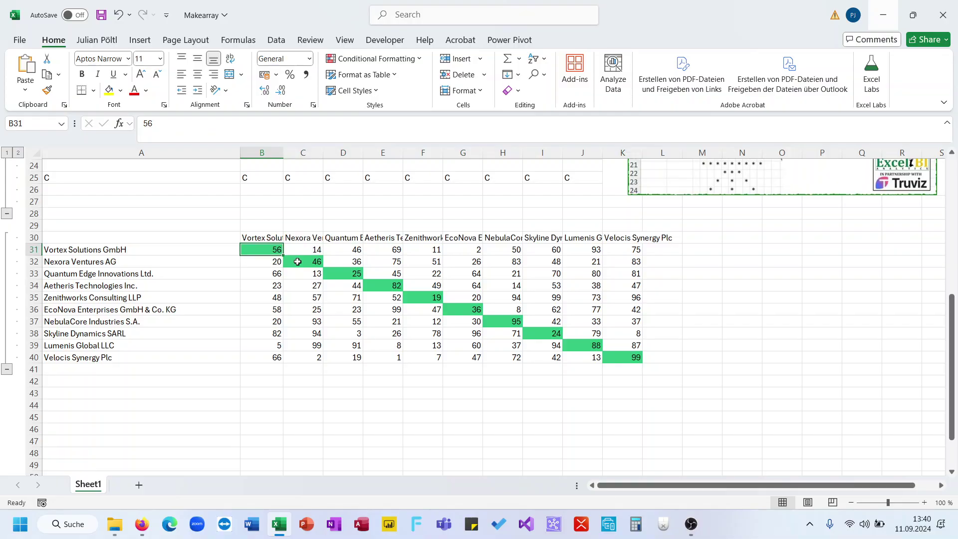
click(298, 262)
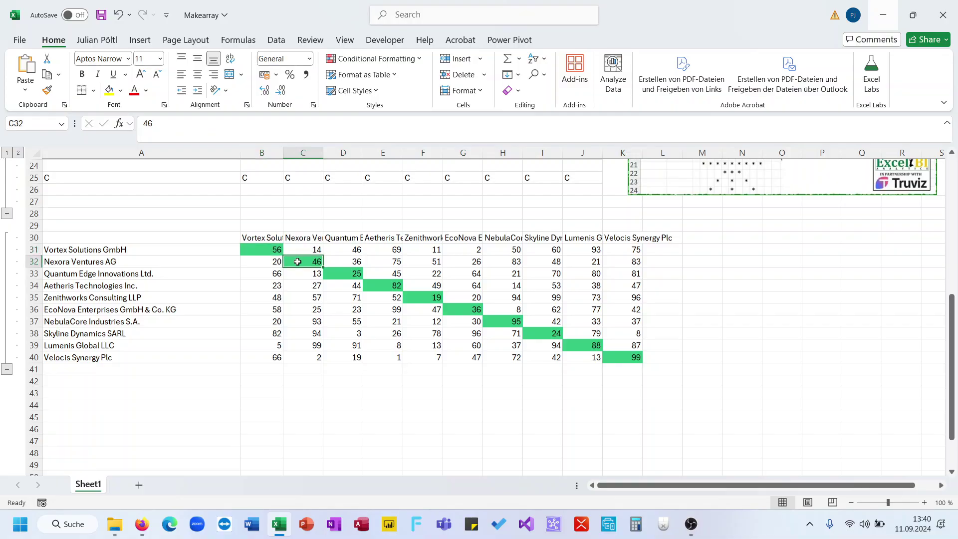
click(343, 271)
click(384, 287)
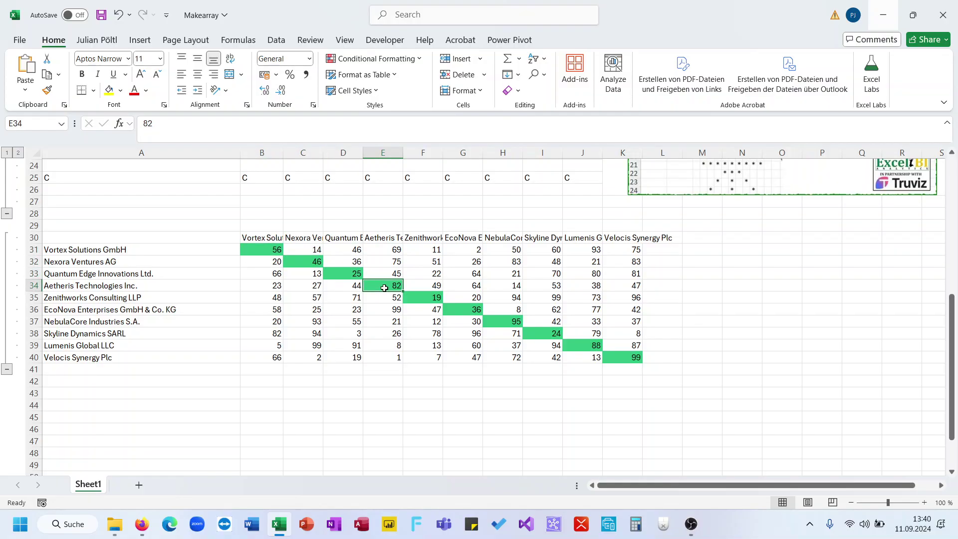
- Start =MAKEARRAY in B42 with ROWS(A31:A40) as the row count
click(270, 380)
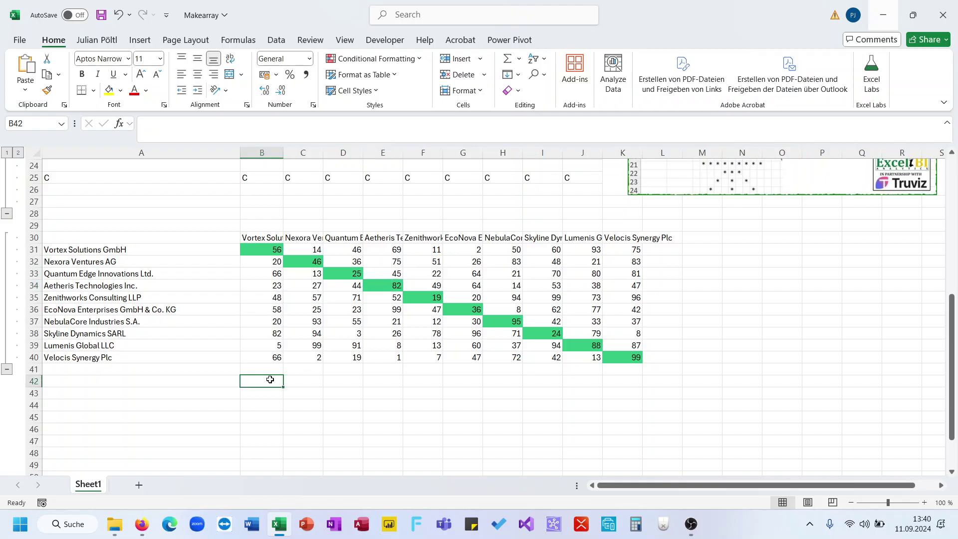
text(=mak)
key(Tab)
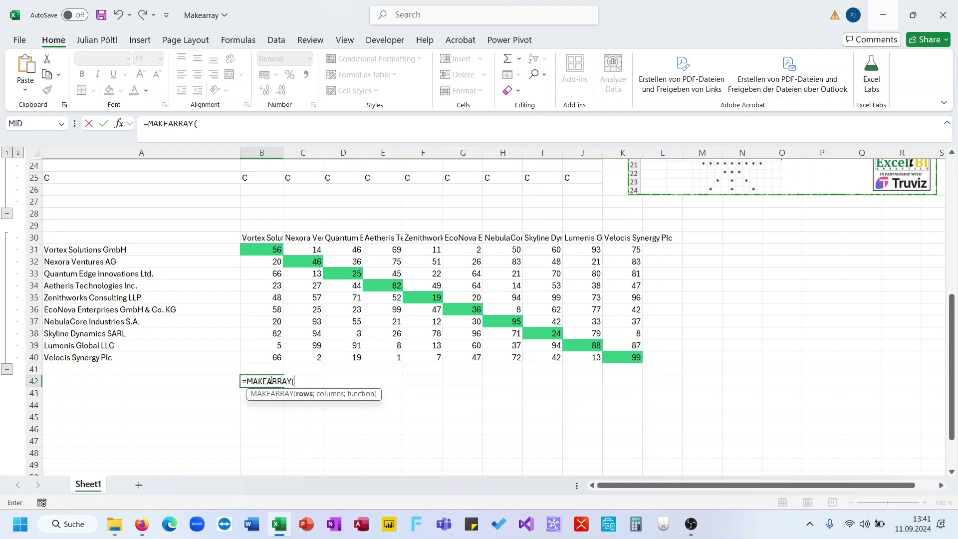
text(row)
key(Down)
key(Tab)
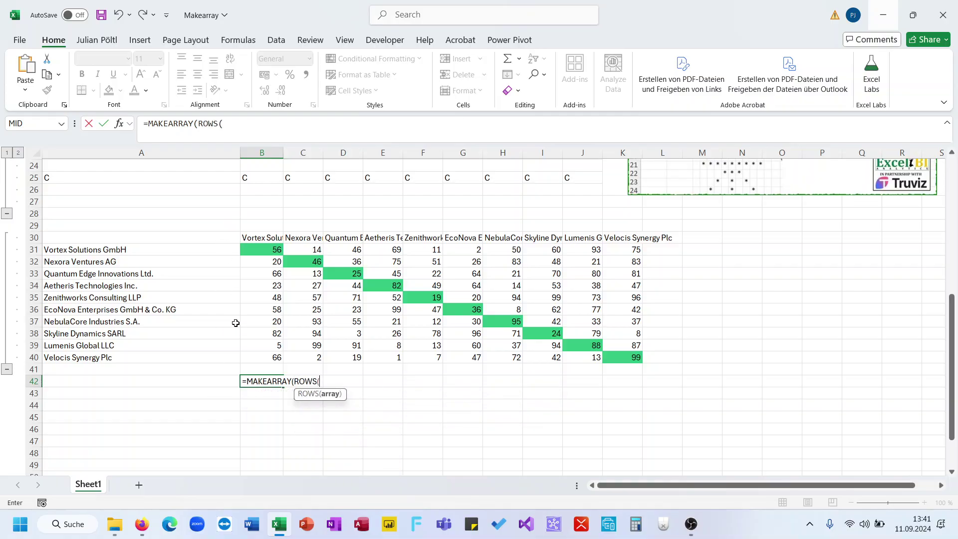
click(219, 247)
key(ctrl+shift+Down)
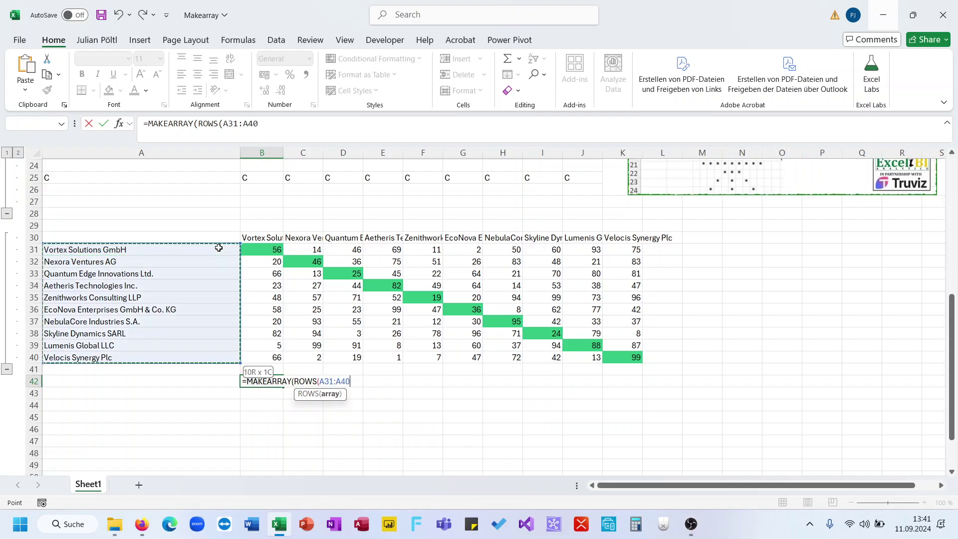
- Add COLUMNS(B30:K30) and LAMBDA(R;C;IF(R=C;1;0)) to spill the 10×10 identity matrix
text();COLUMN()
key(Down)
key(Tab)
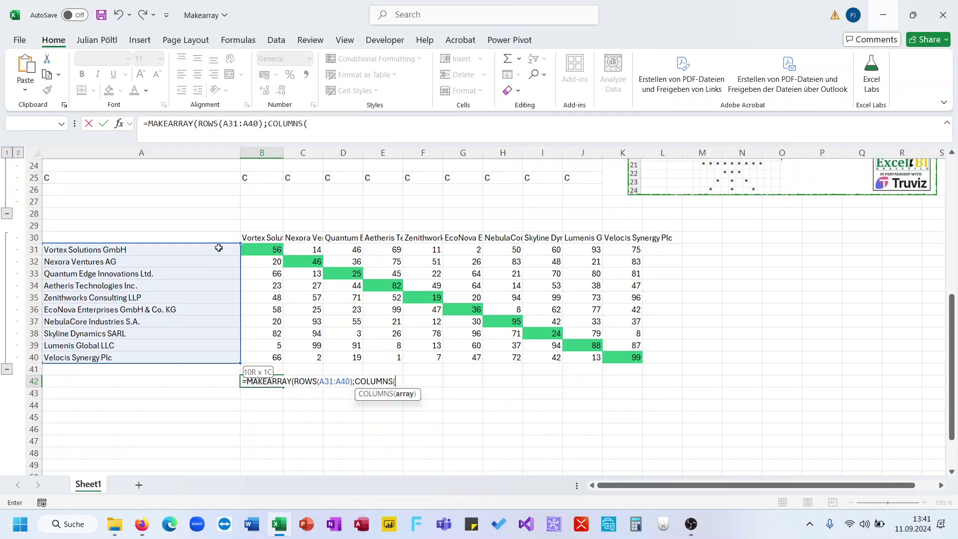
click(262, 237)
key(ctrl+shift+Right)
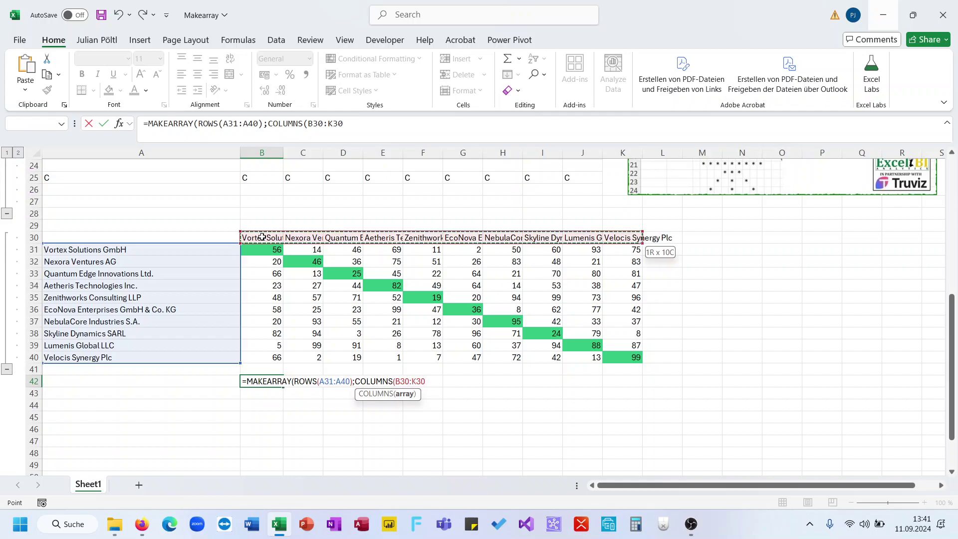
text();LA)
key(Tab)
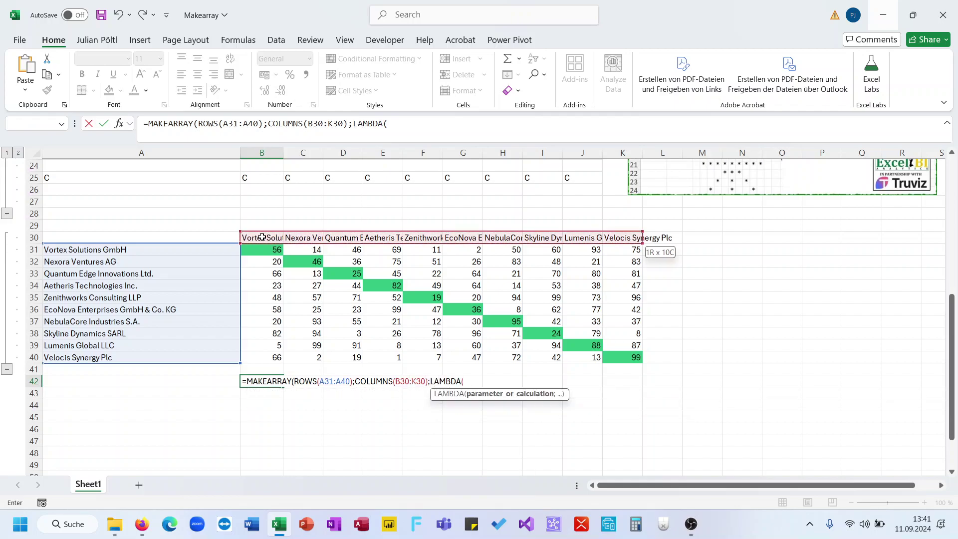
text(R;C;)
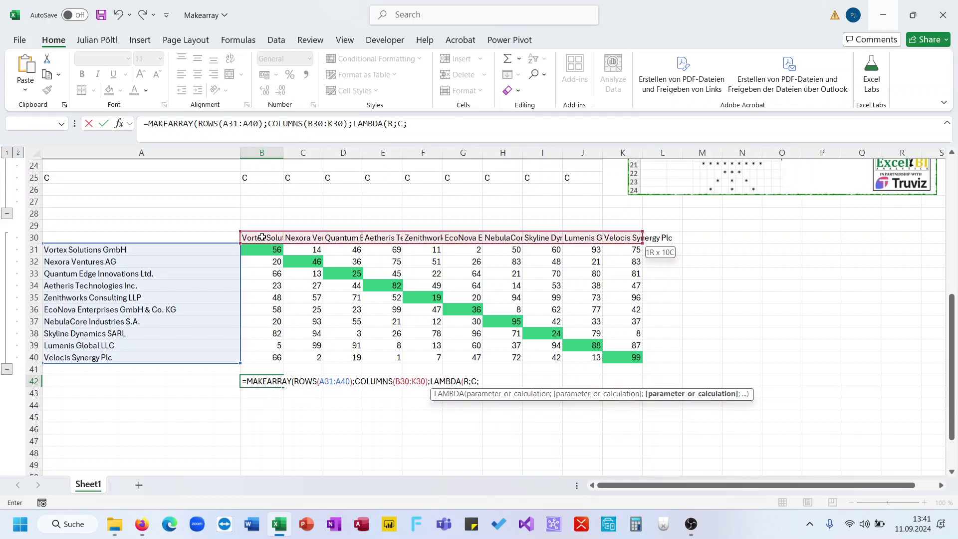
text(If()
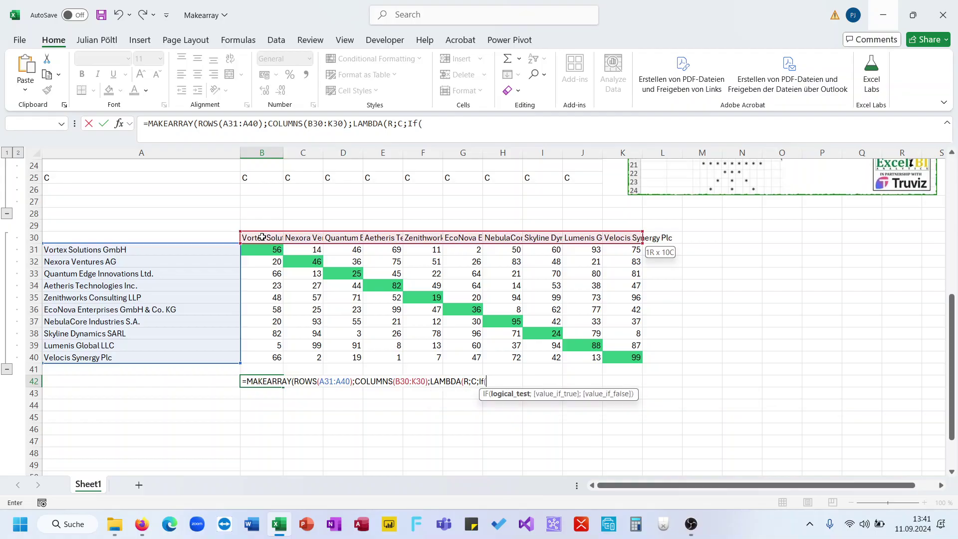
text(R=C;1;0))))
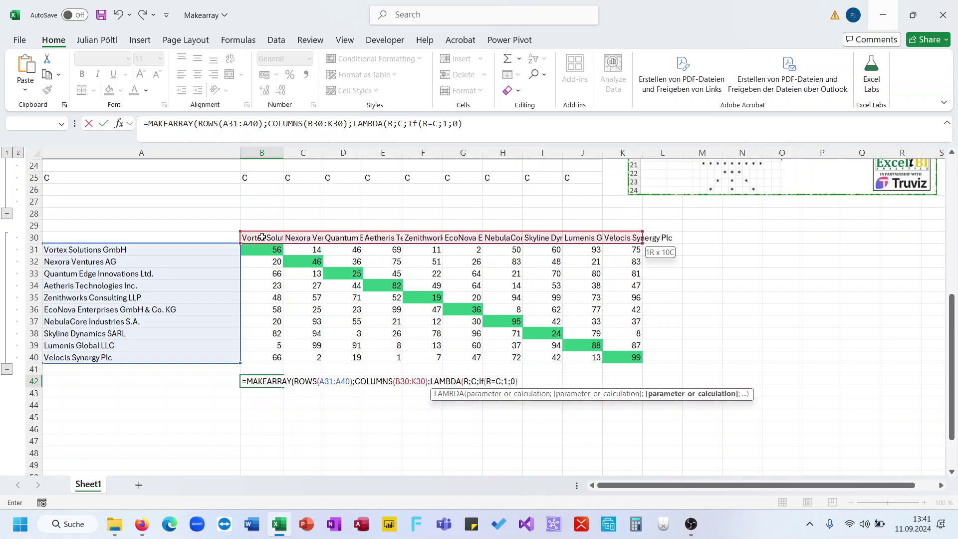
key(ctrl+Return)
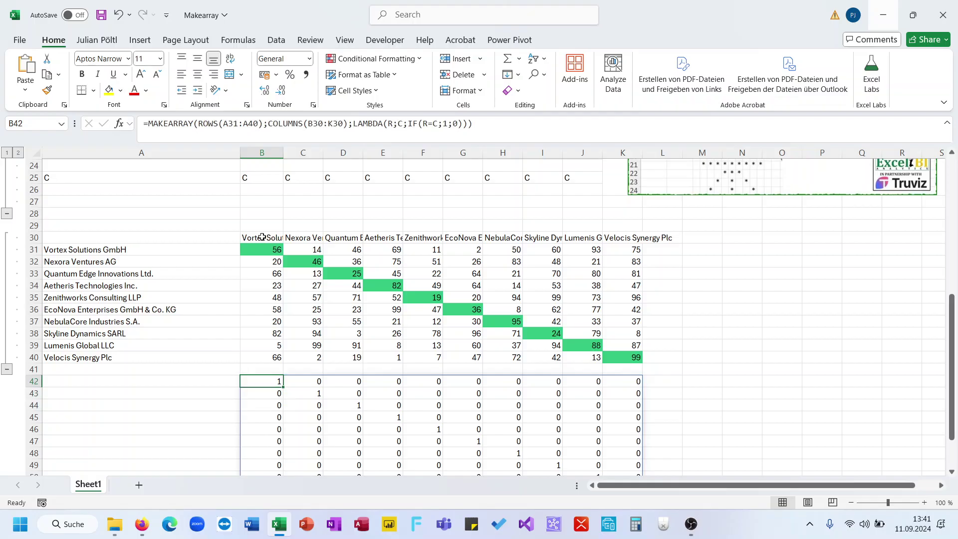
scroll(291, 338, down, 1)
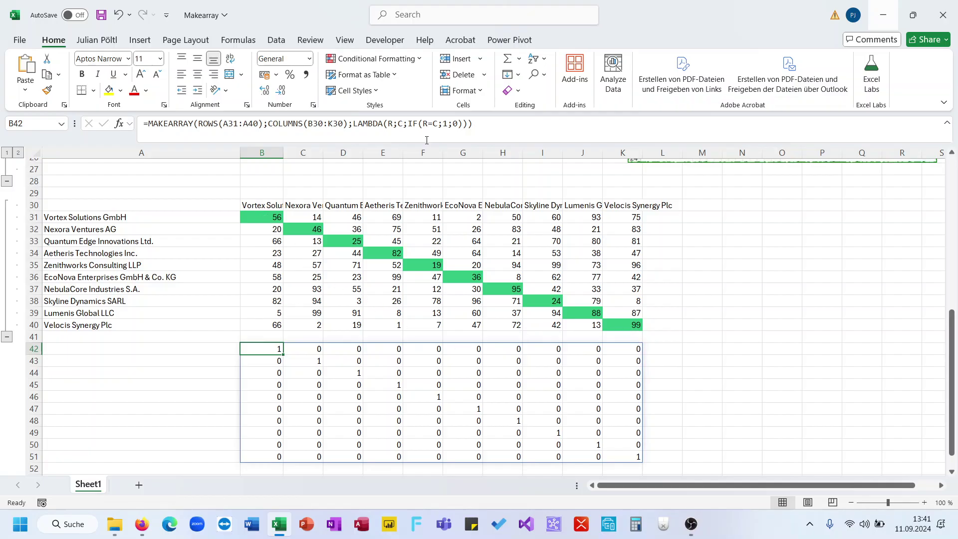
- Multiply the B42 formula by B31:K40 so only diagonal scores 56, 46, 25 … 99 remain
click(485, 132)
text(*)
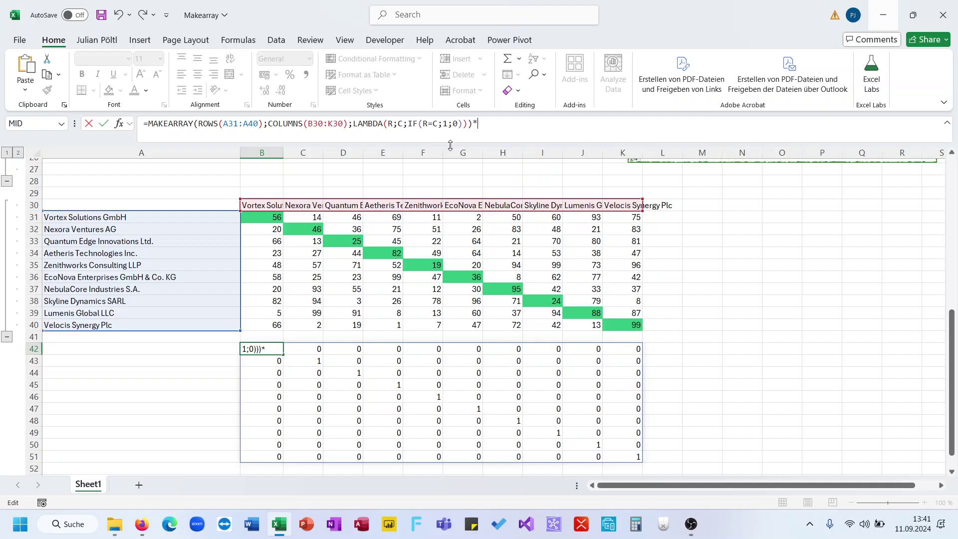
drag(278, 218, 608, 321)
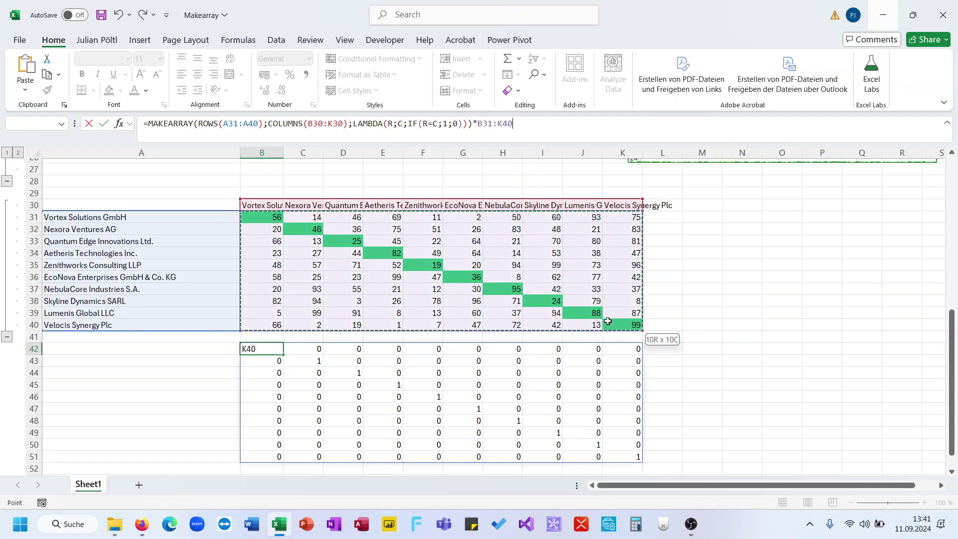
key(Return)
click(277, 347)
click(309, 360)
click(309, 235)
click(275, 347)
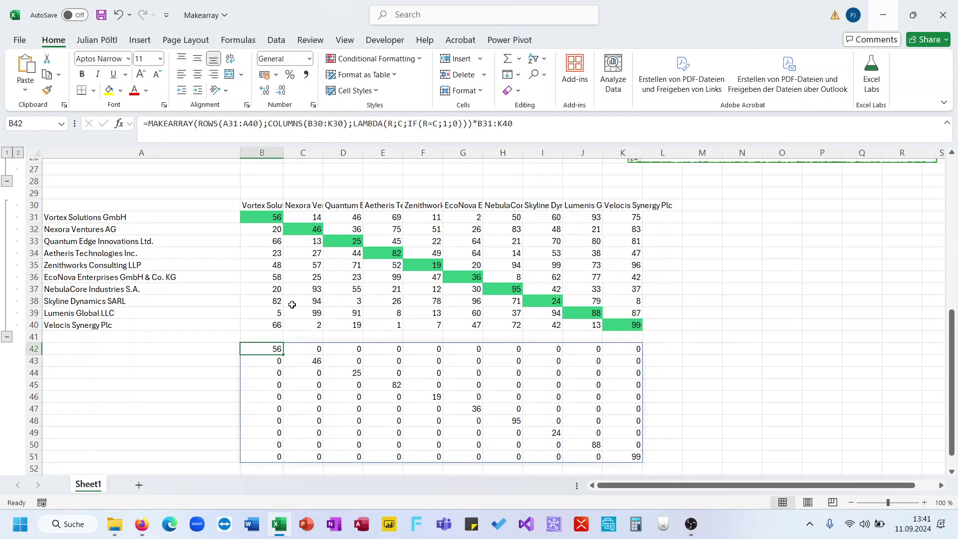
- Wrap B42's MAKEARRAY diagonal formula in SUM( ) so it returns a single total
click(150, 127)
text(s)
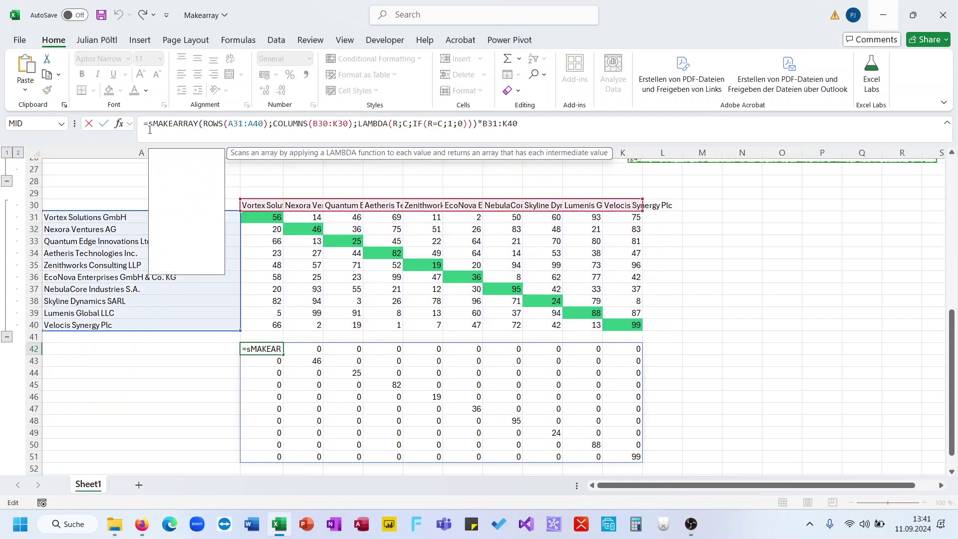
text(um()
click(542, 131)
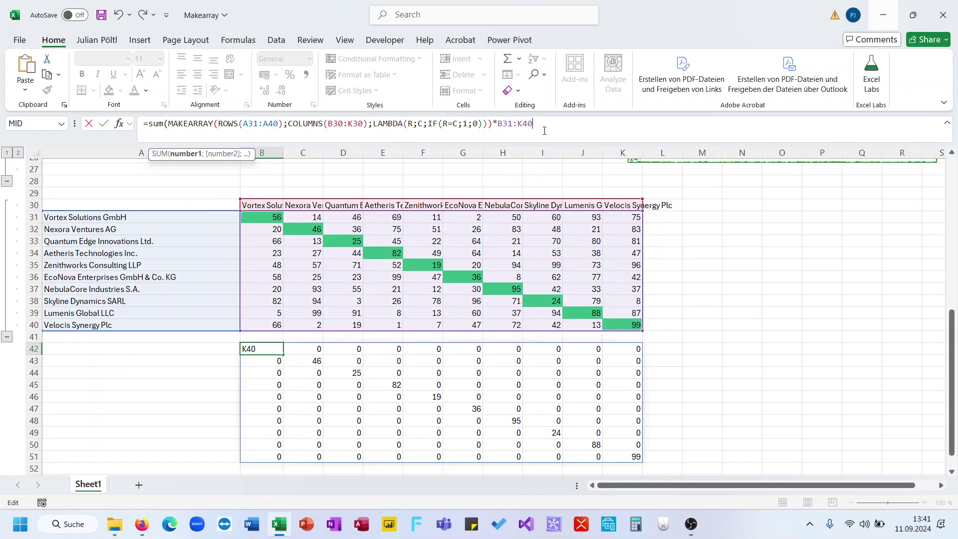
text())
key(ctrl+Return)
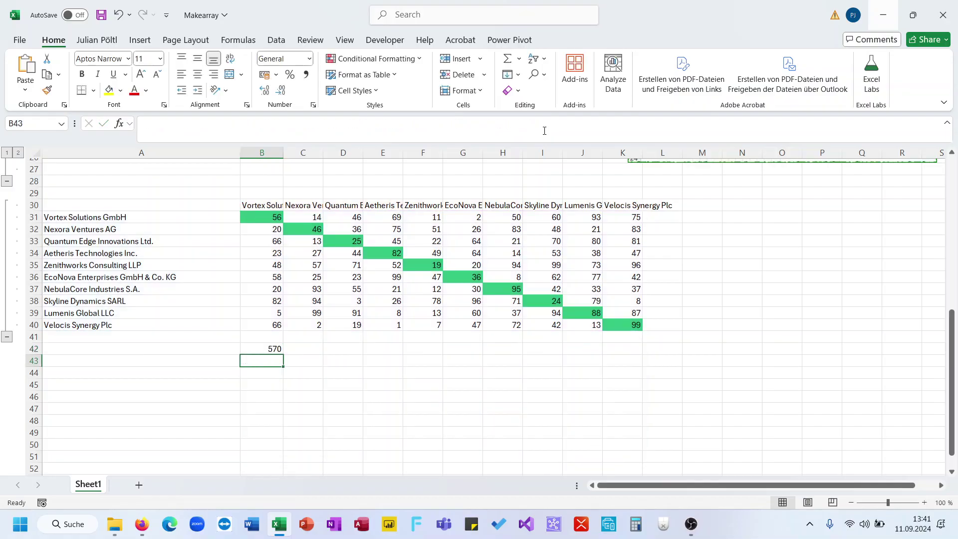
- Select diagonal cells B31, C32 through K40 to confirm the status bar Sum of 570
click(273, 219)
ctrl+click(305, 224)
ctrl+click(341, 240)
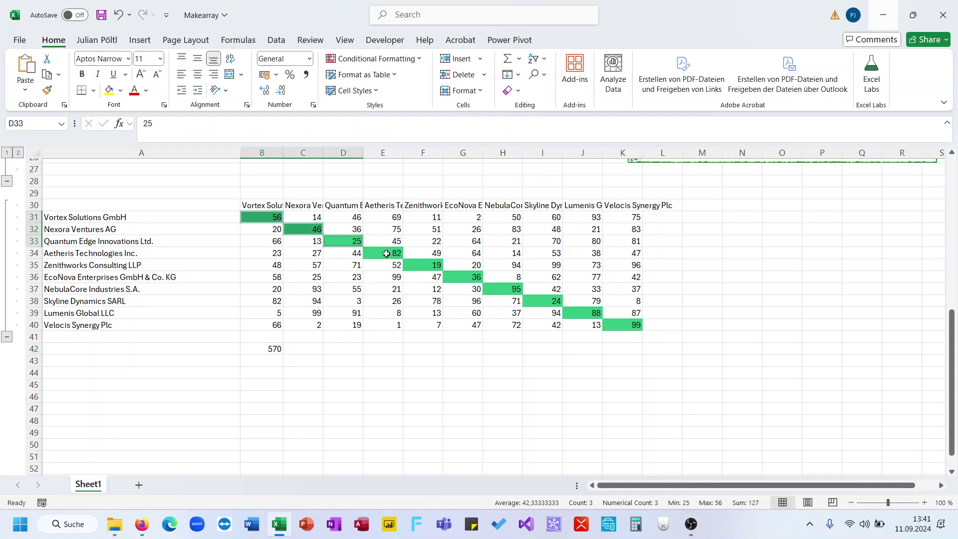
ctrl+click(387, 253)
ctrl+click(431, 267)
ctrl+click(469, 278)
ctrl+click(503, 288)
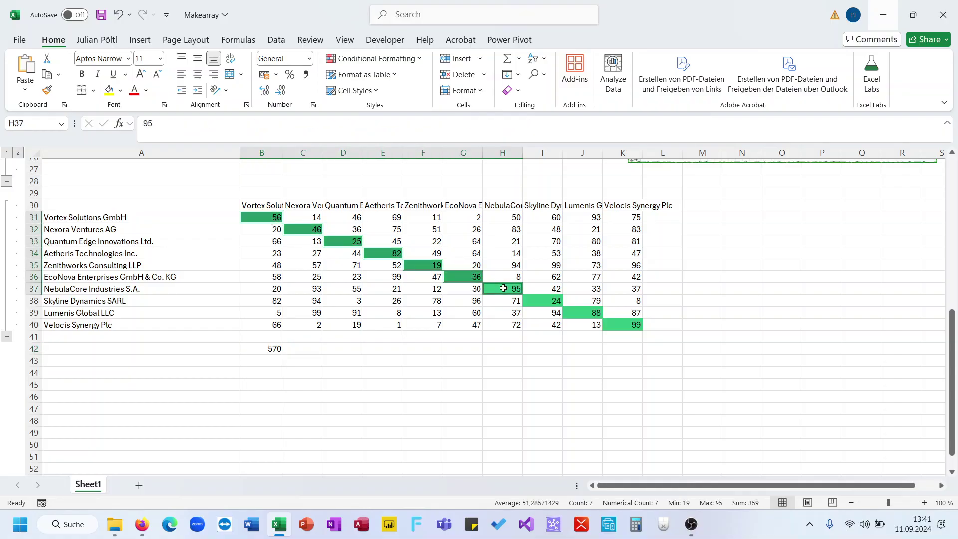
ctrl+click(550, 301)
ctrl+click(578, 311)
ctrl+click(619, 323)
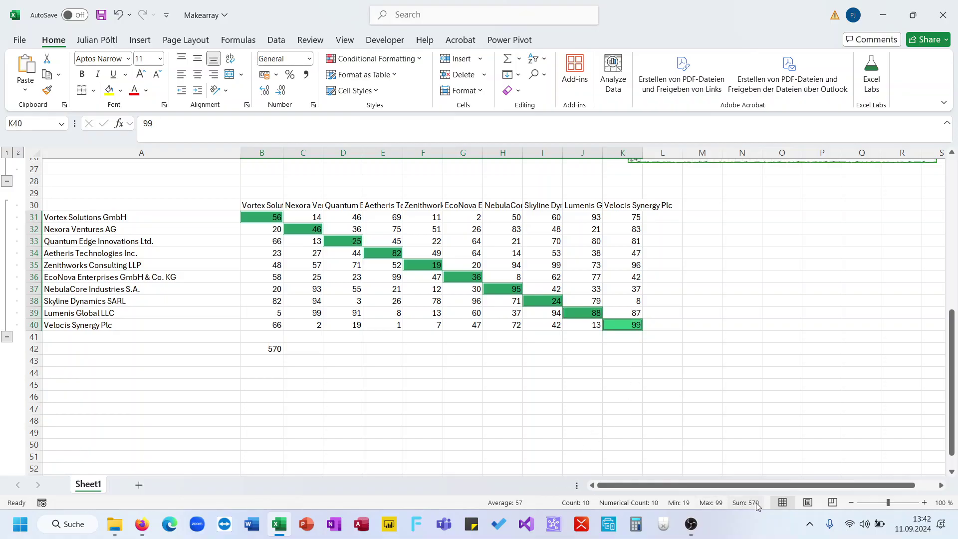
- Review B42's SUM formula in the formula bar without changing it
click(349, 360)
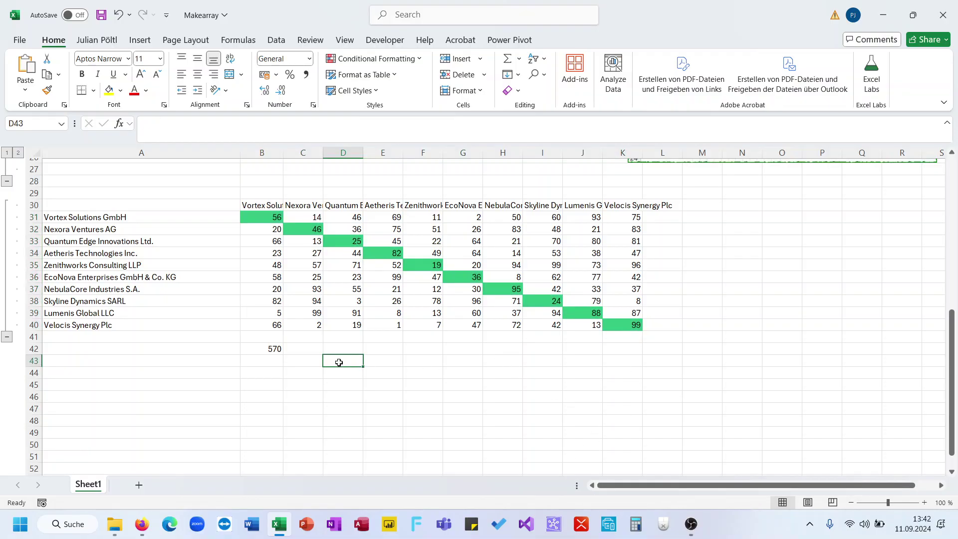
click(274, 355)
click(359, 123)
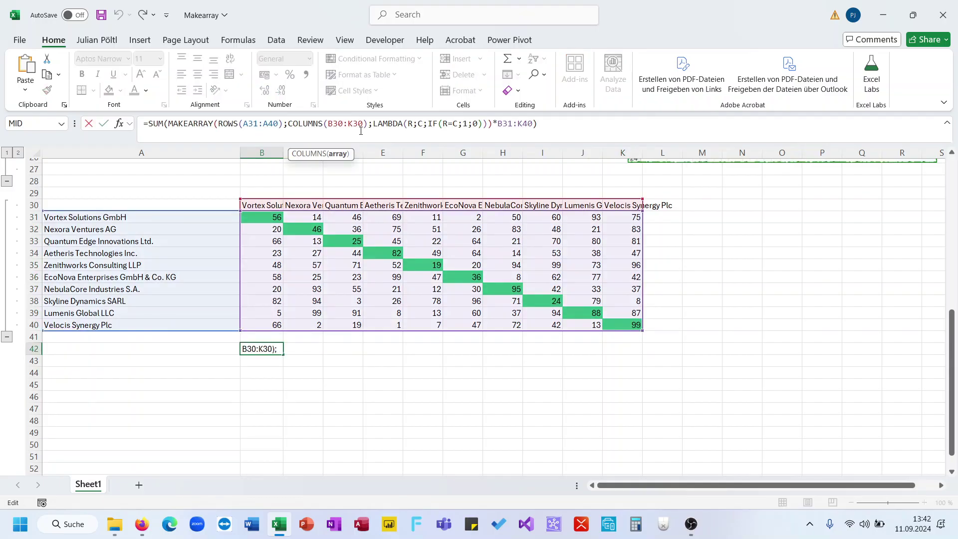
key(Escape)
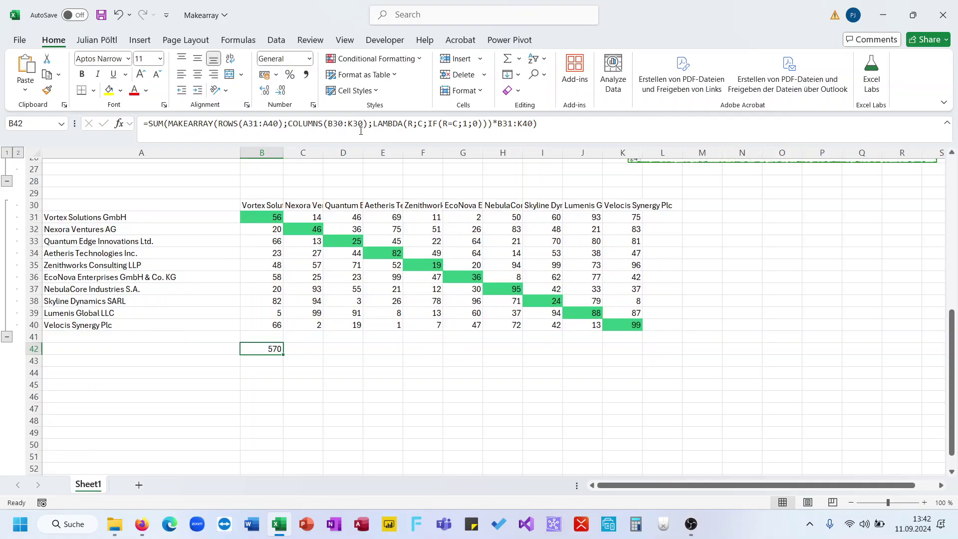
- Undo to show the plain identity matrix, redo the SUM version, then return to the sheet's top
key(ctrl+z)
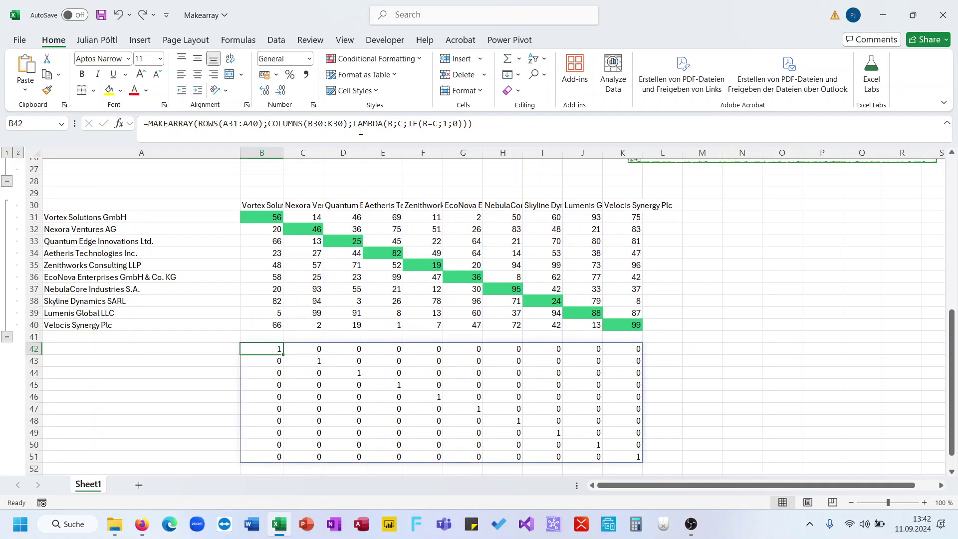
key(ctrl+y)
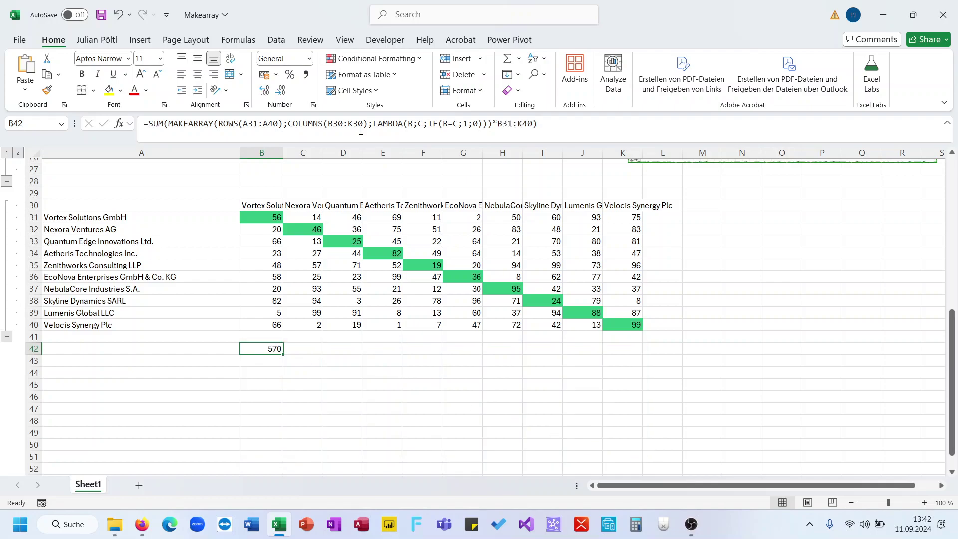
scroll(407, 259, up, 9)
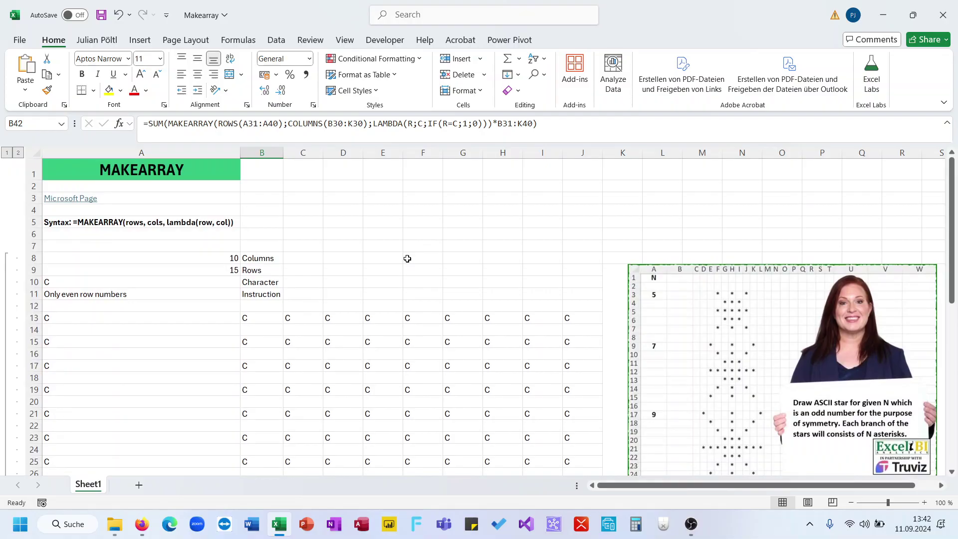
- Change A12's condition to ISEVEN(R)*ISEVEN(C), showing C only at even rows and columns
scroll(288, 291, down, 1)
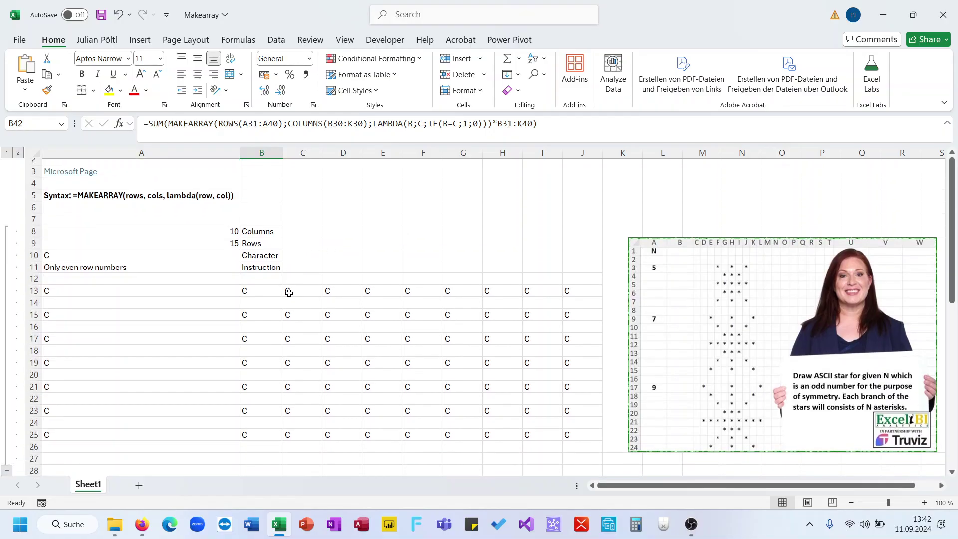
click(235, 291)
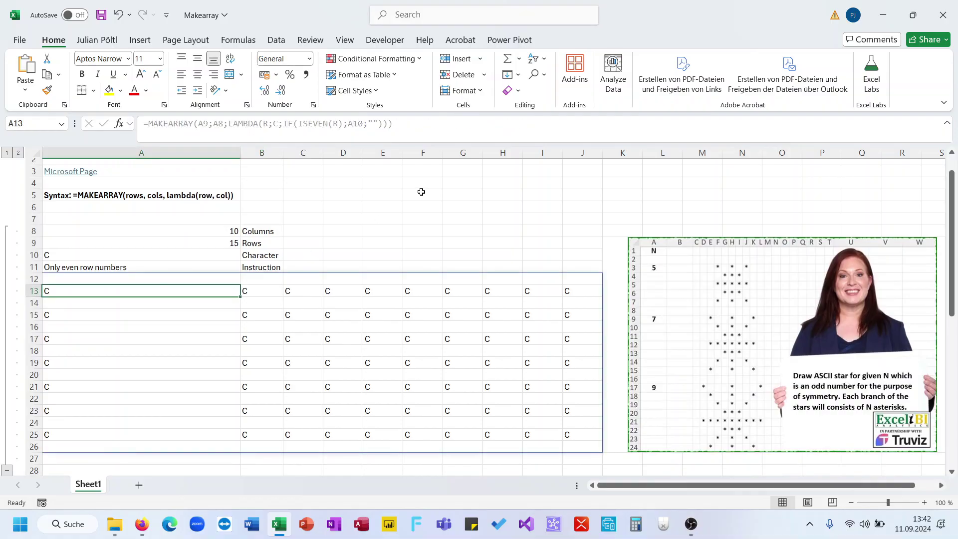
click(235, 277)
click(342, 123)
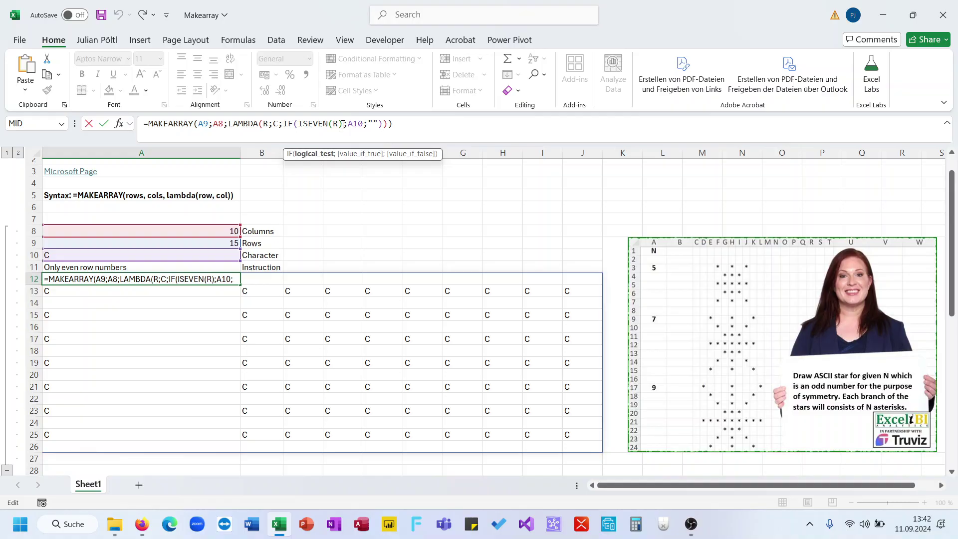
text(*I)
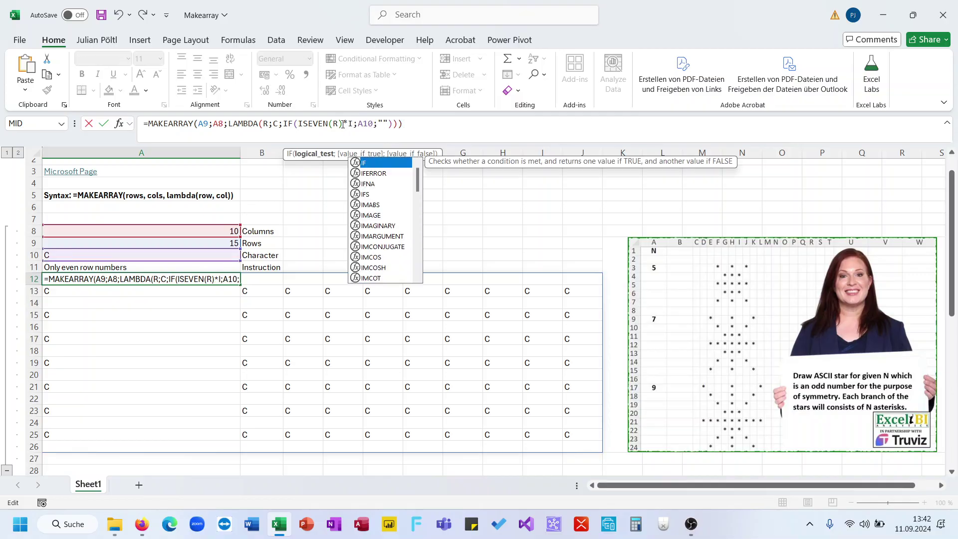
text(s)
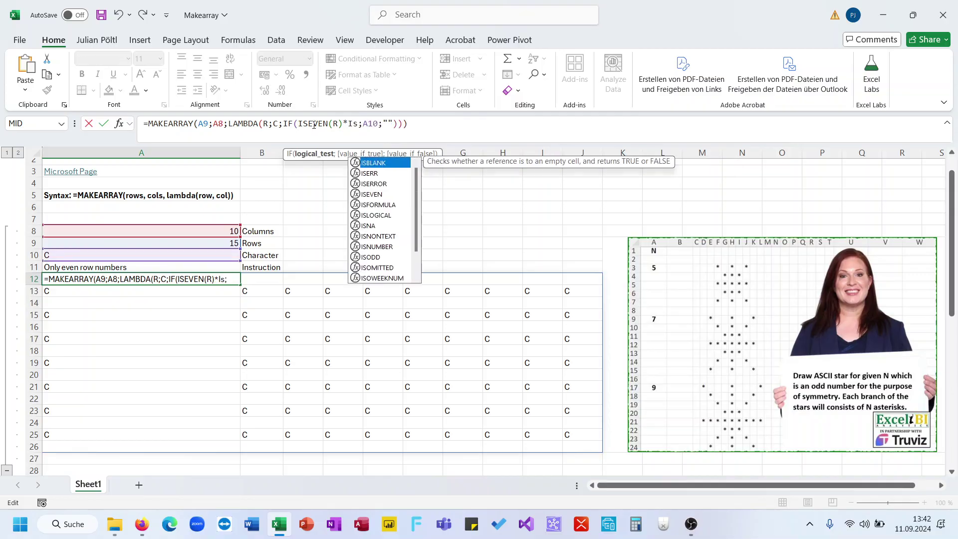
key(Down)
key(Down)
key(Down)
key(Tab)
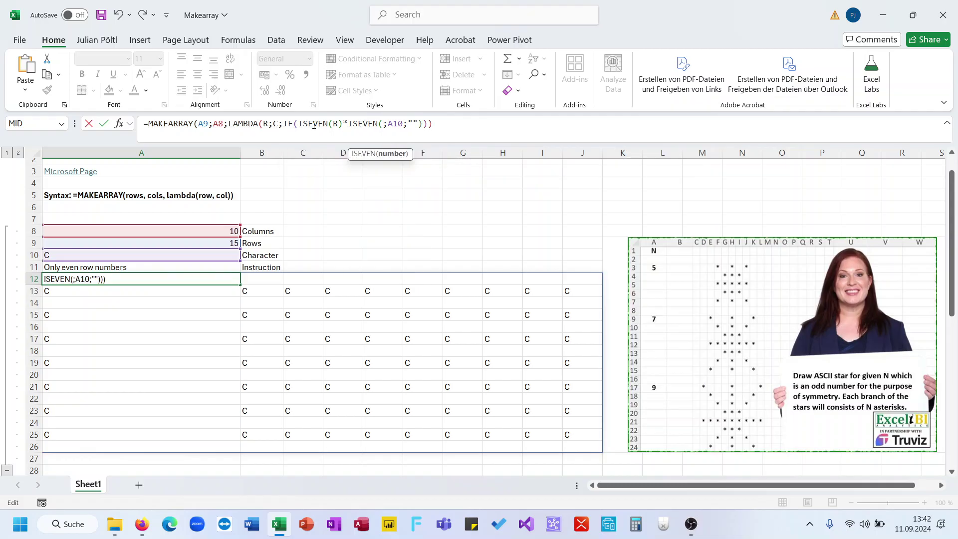
text(C))
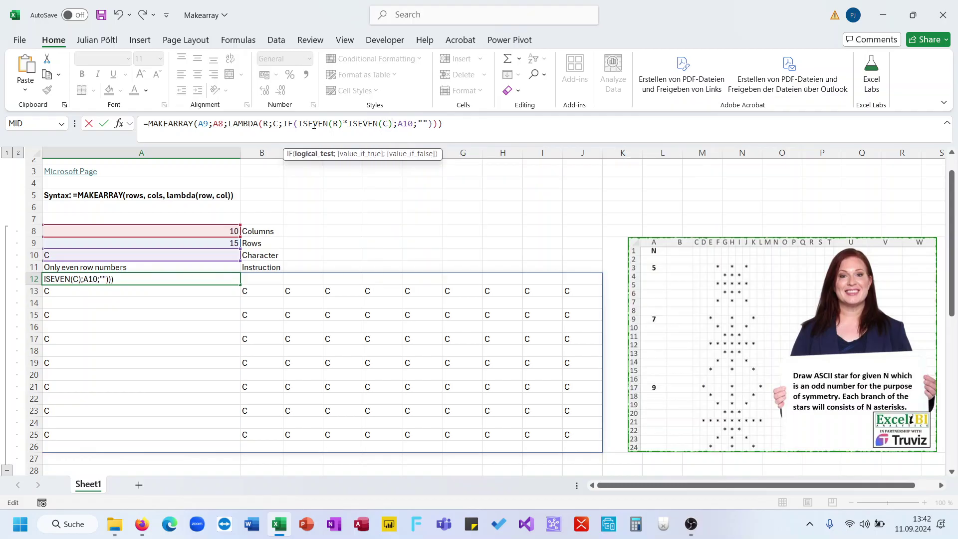
key(Return)
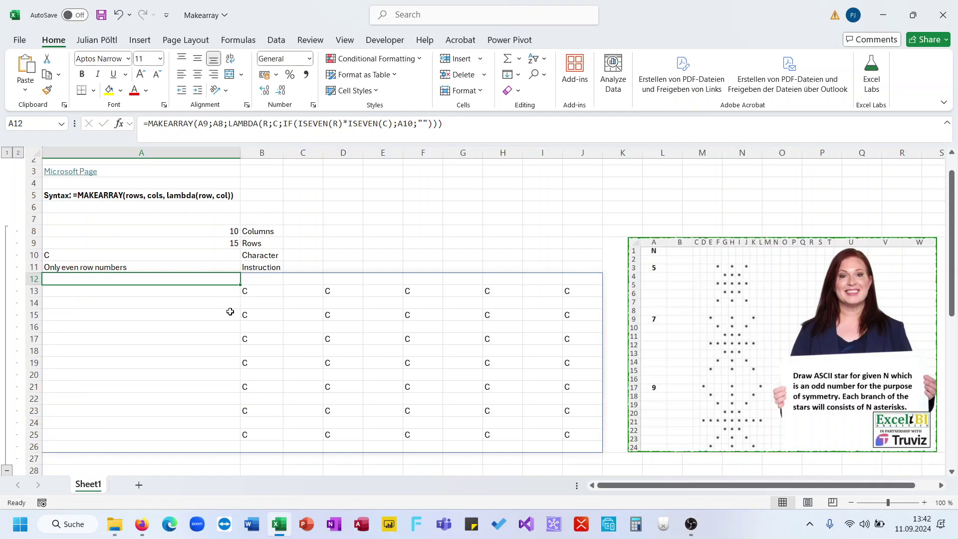
- Check a cell of the updated character grid and the column count in A8
click(253, 289)
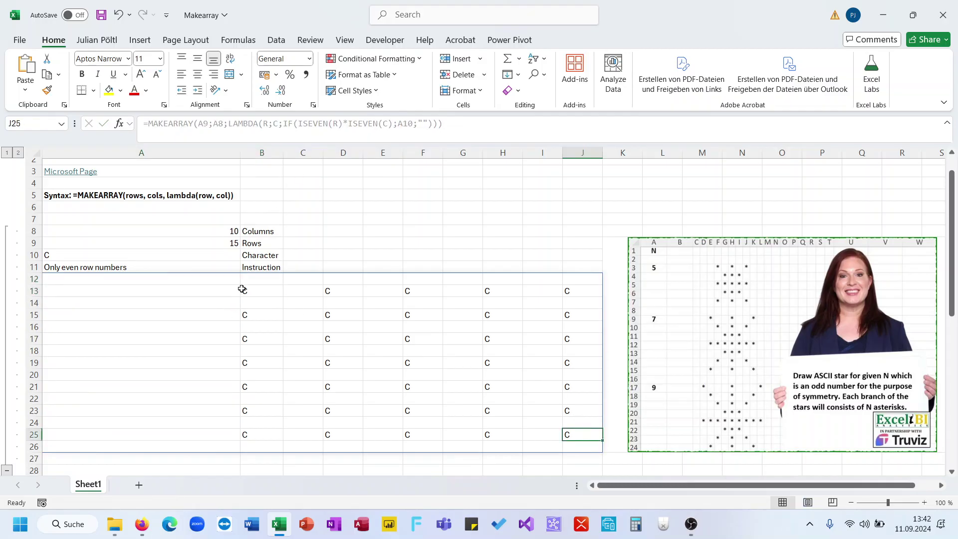
click(229, 229)
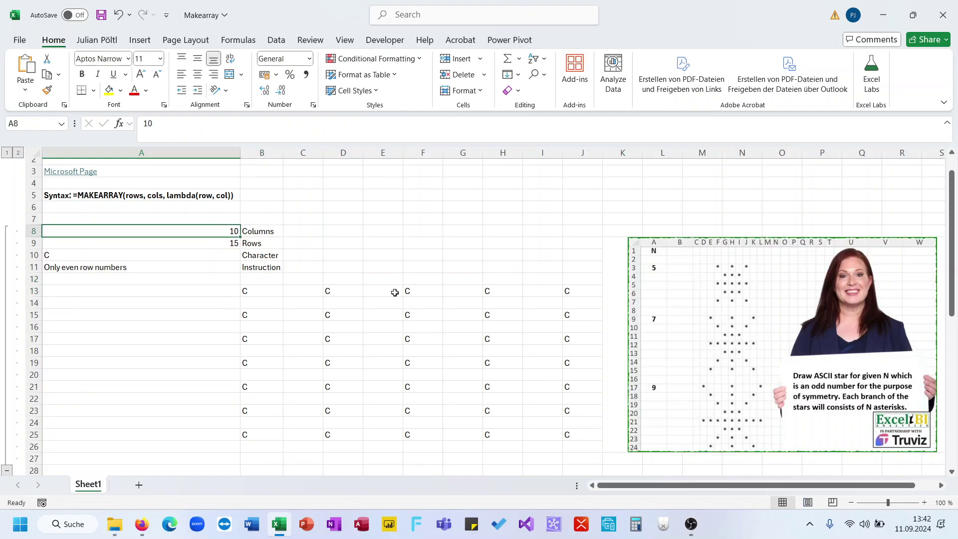
scroll(394, 293, down, 8)
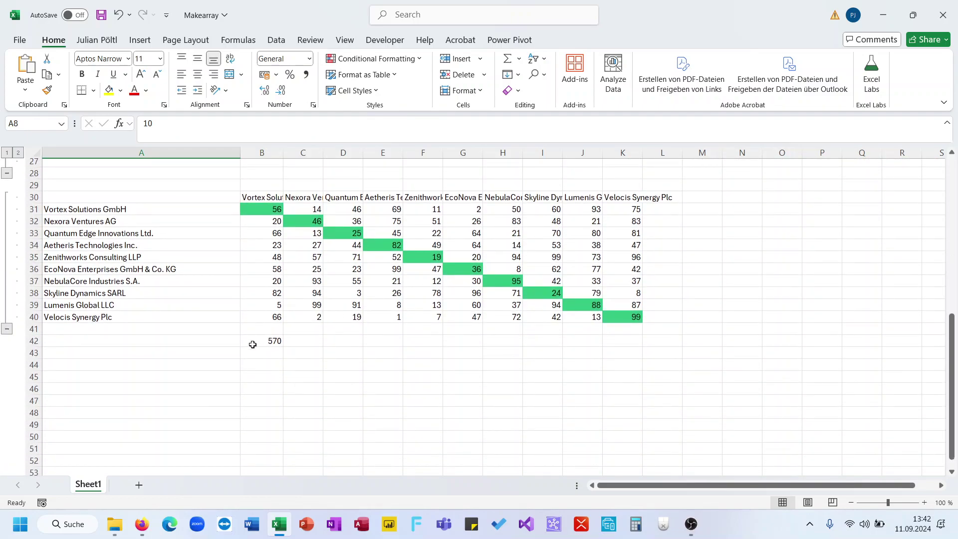
click(253, 342)
drag(374, 125, 493, 133)
key(Escape)
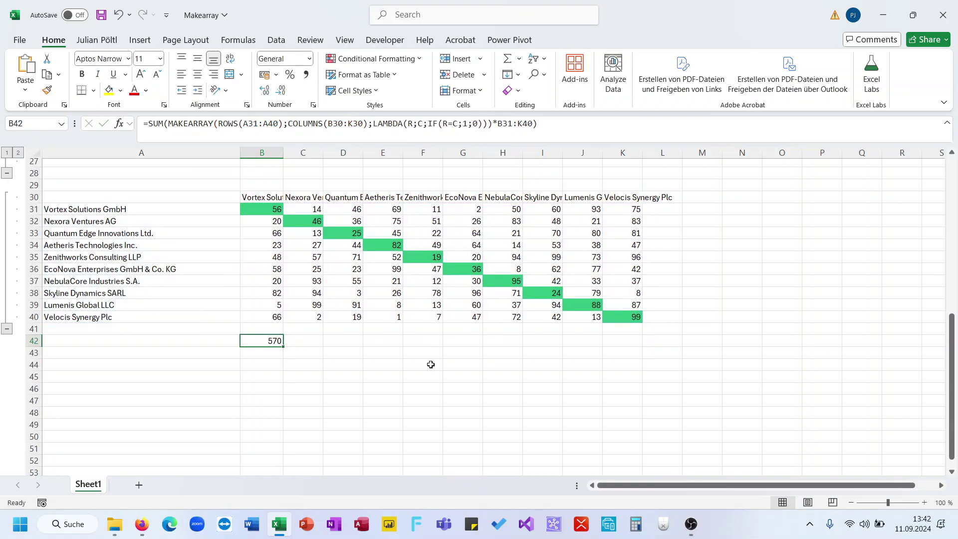
scroll(430, 364, up, 9)
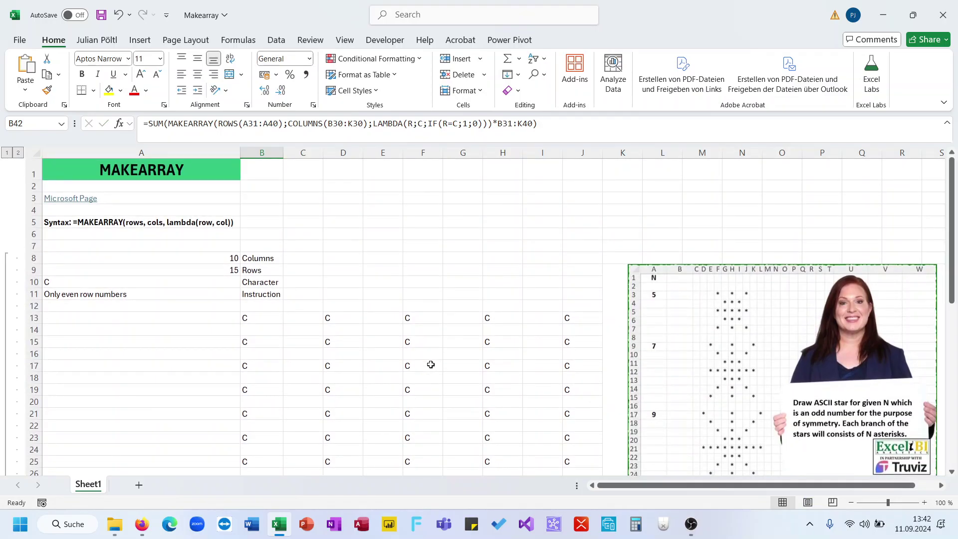